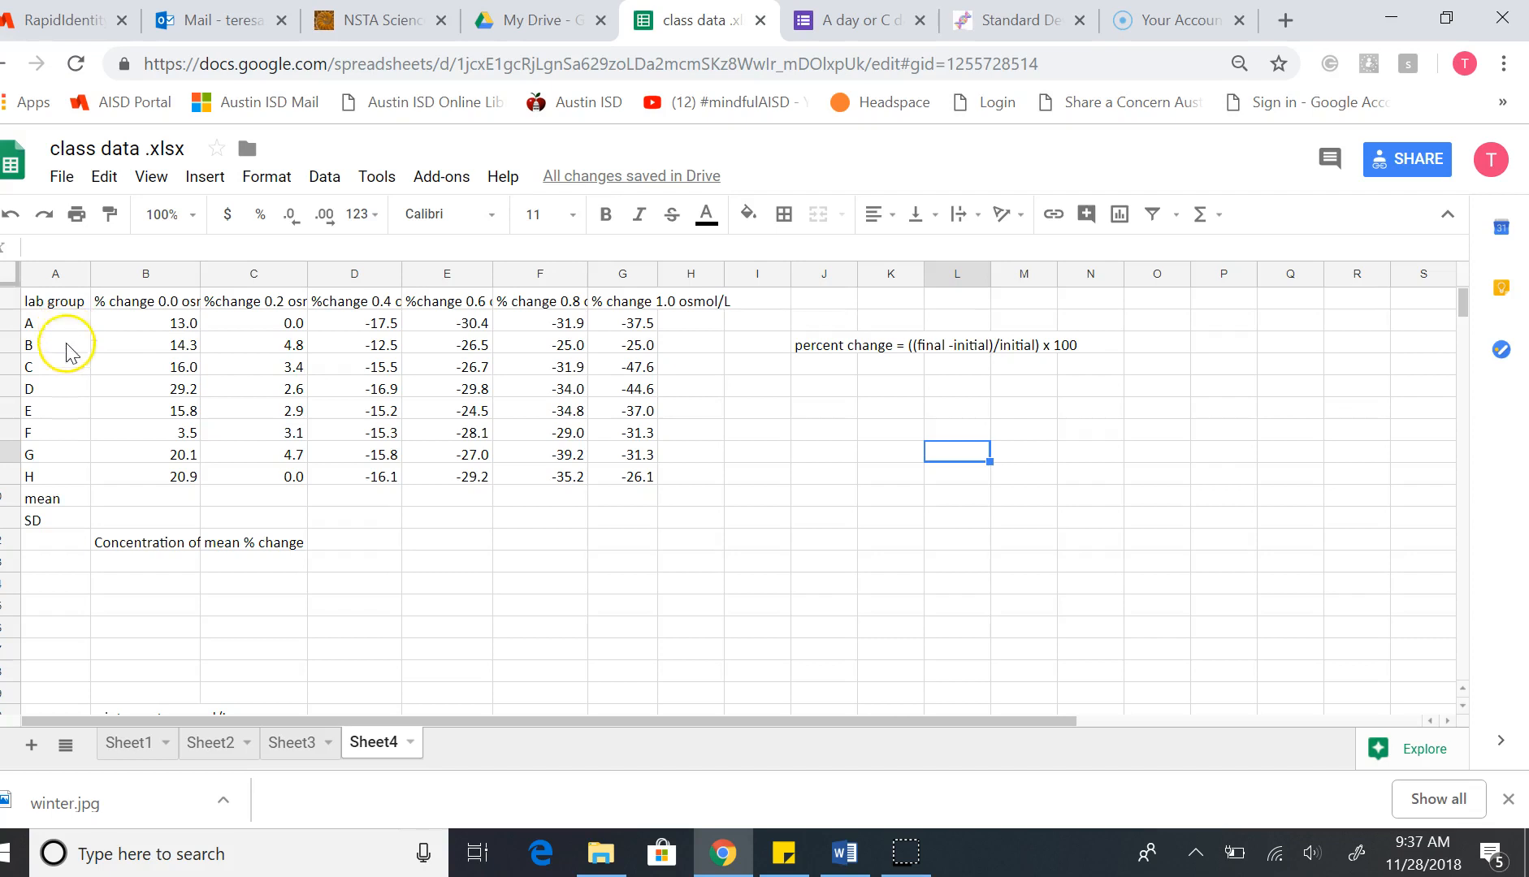
- Review the percent-change column headers one by one across row 1, from 0.0 to 1.0 osmol/L
click(175, 311)
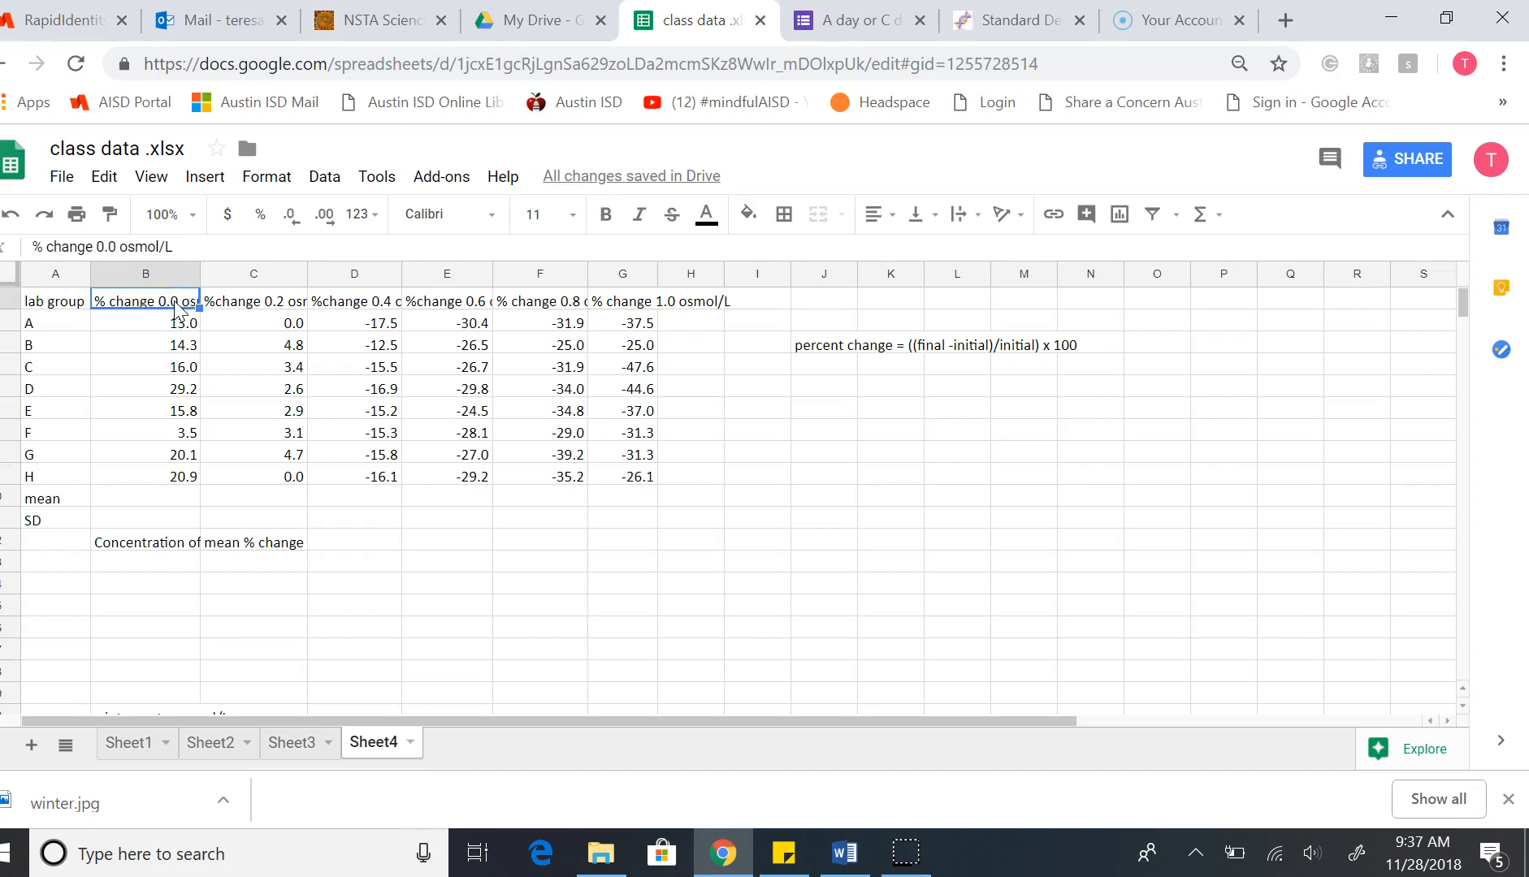
key(Right)
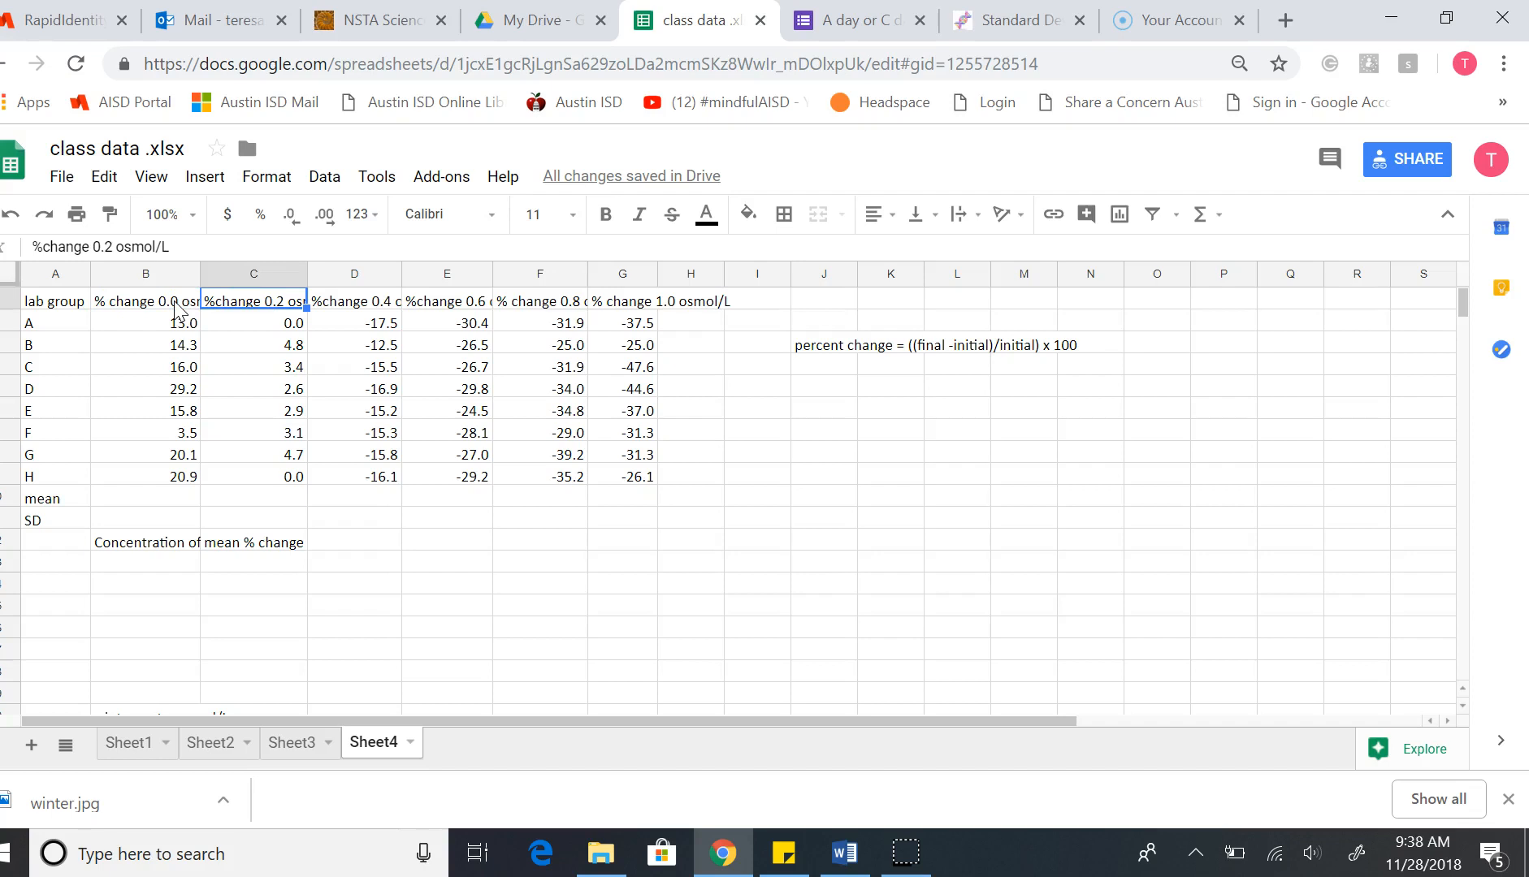
key(Right)
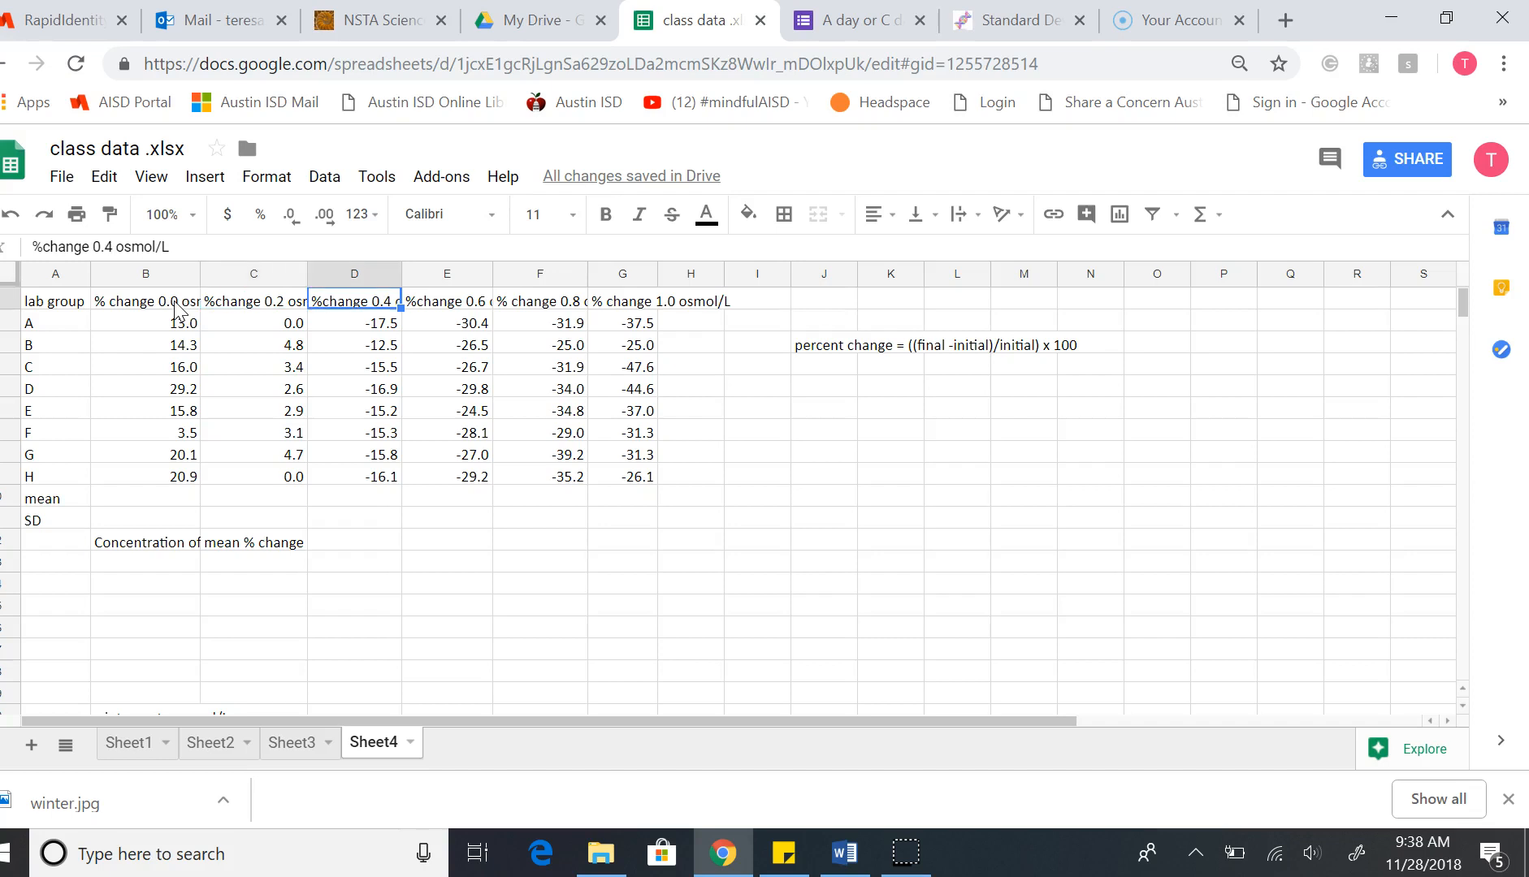
key(Right)
key(Right)
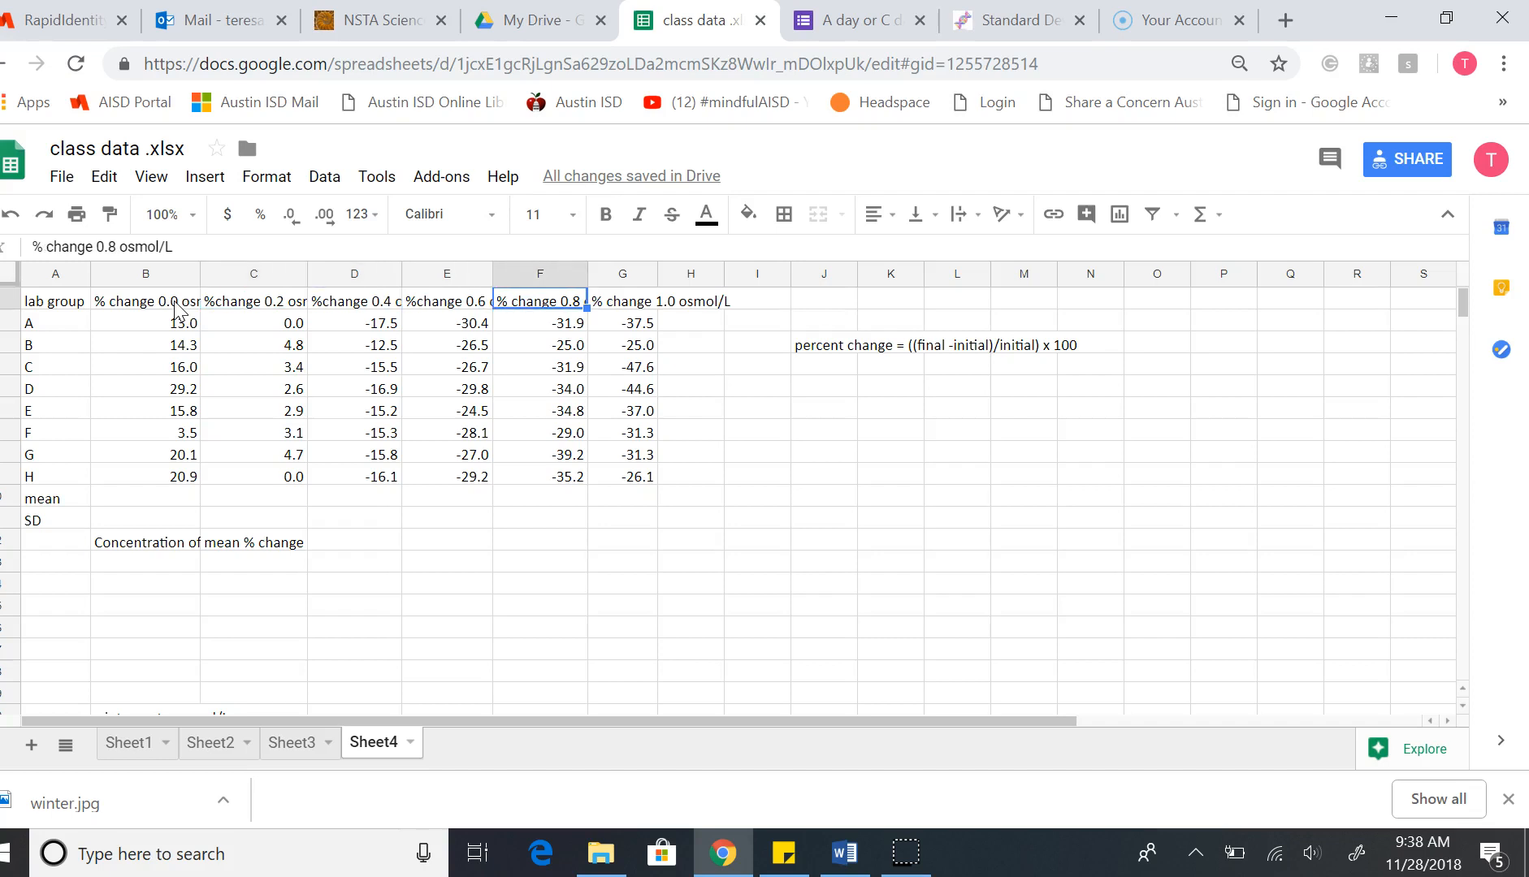
key(Right)
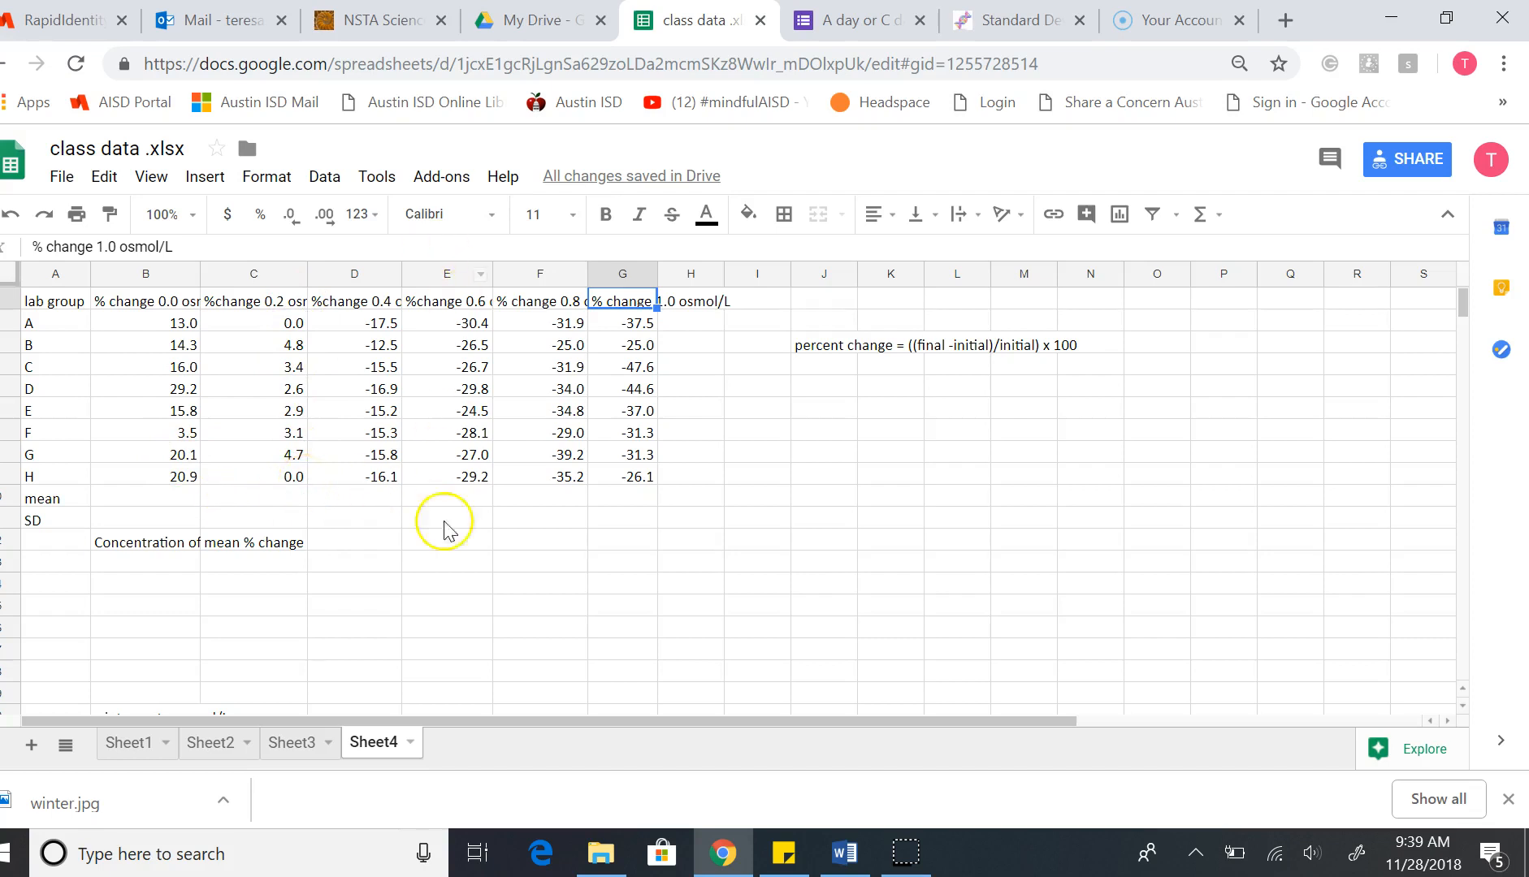
- Calculate the mean for the 0.0 osmol/L column in B10 using the AVERAGE function over B2:B9
click(147, 498)
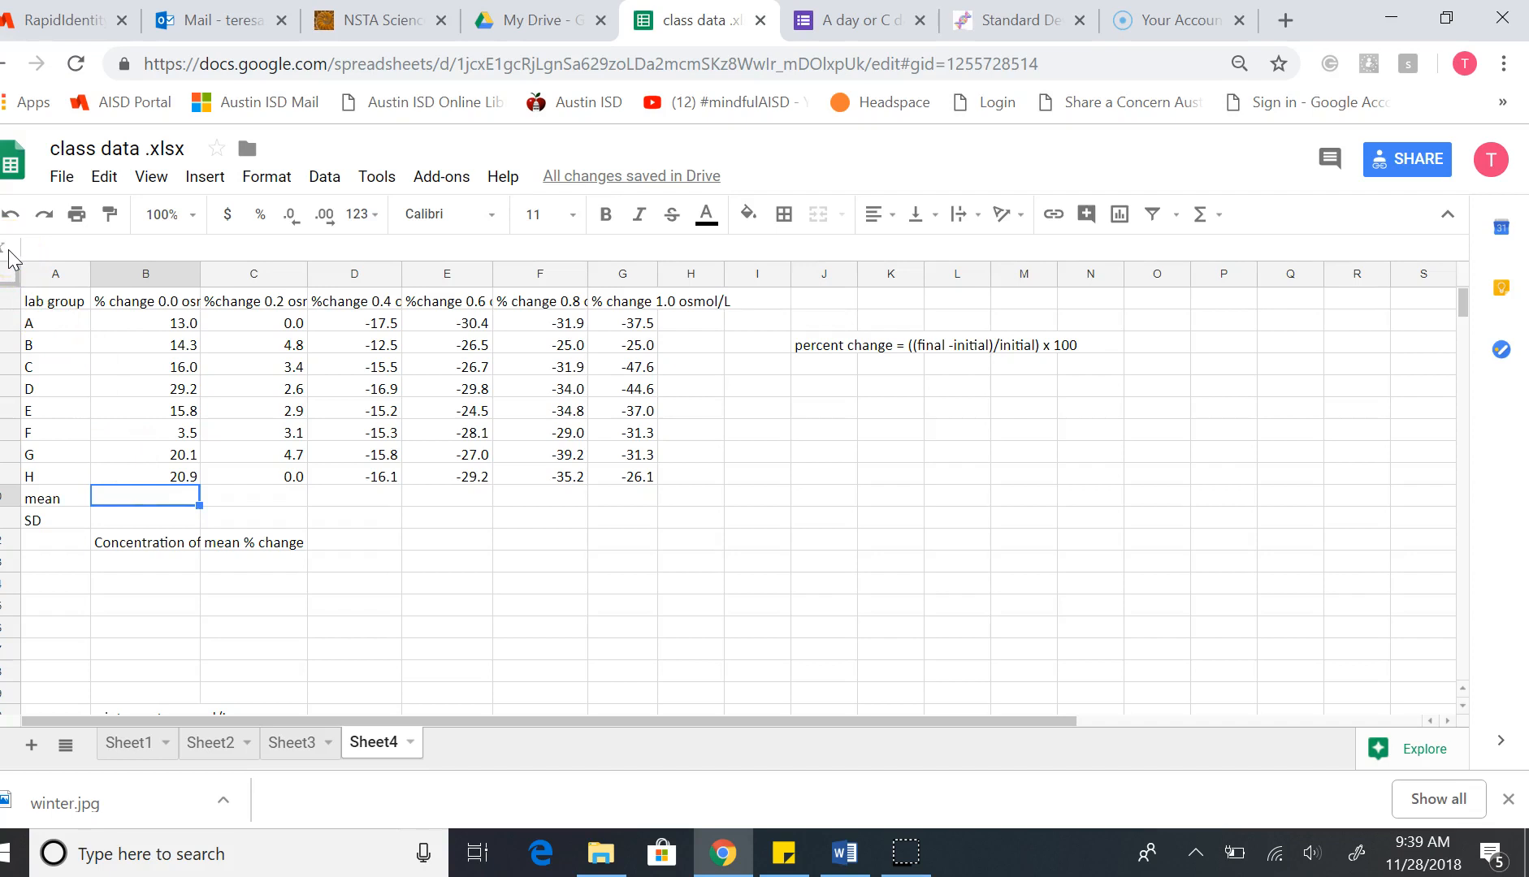
click(211, 180)
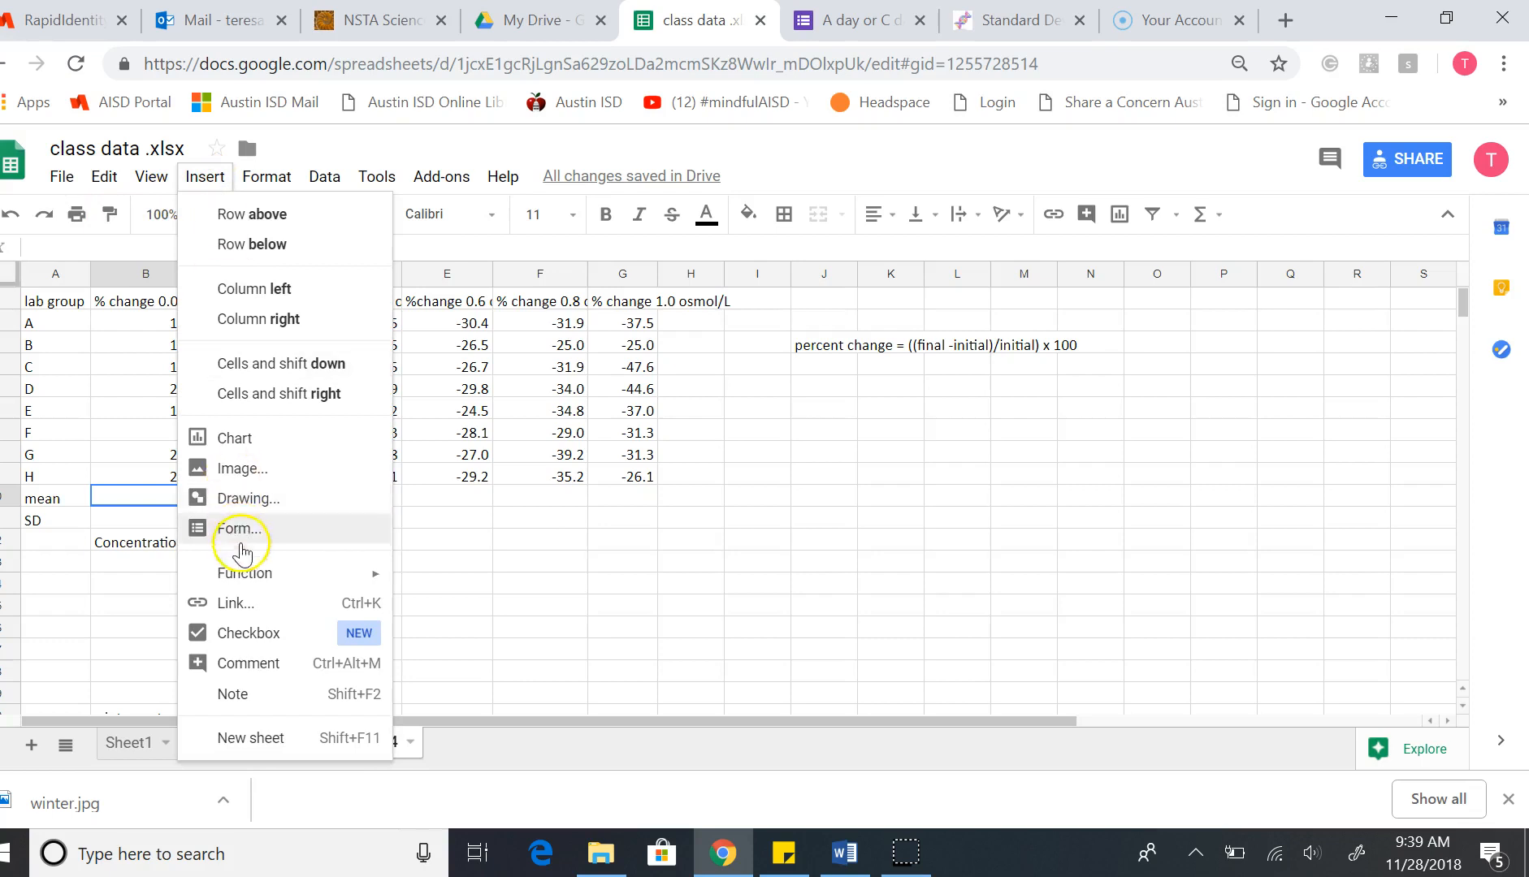
mouse_move(244, 575)
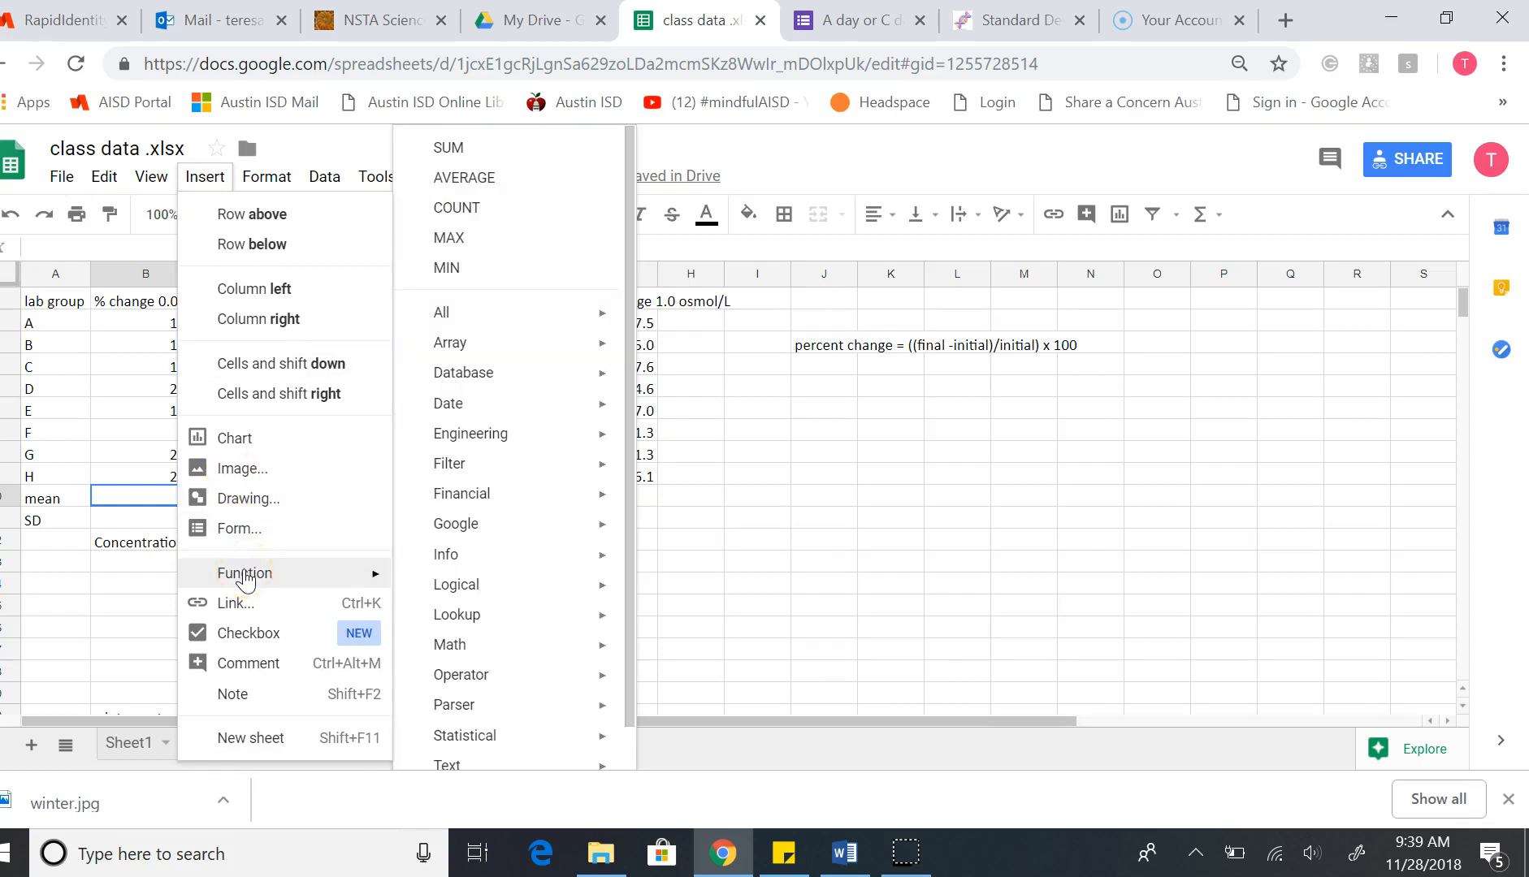
click(521, 193)
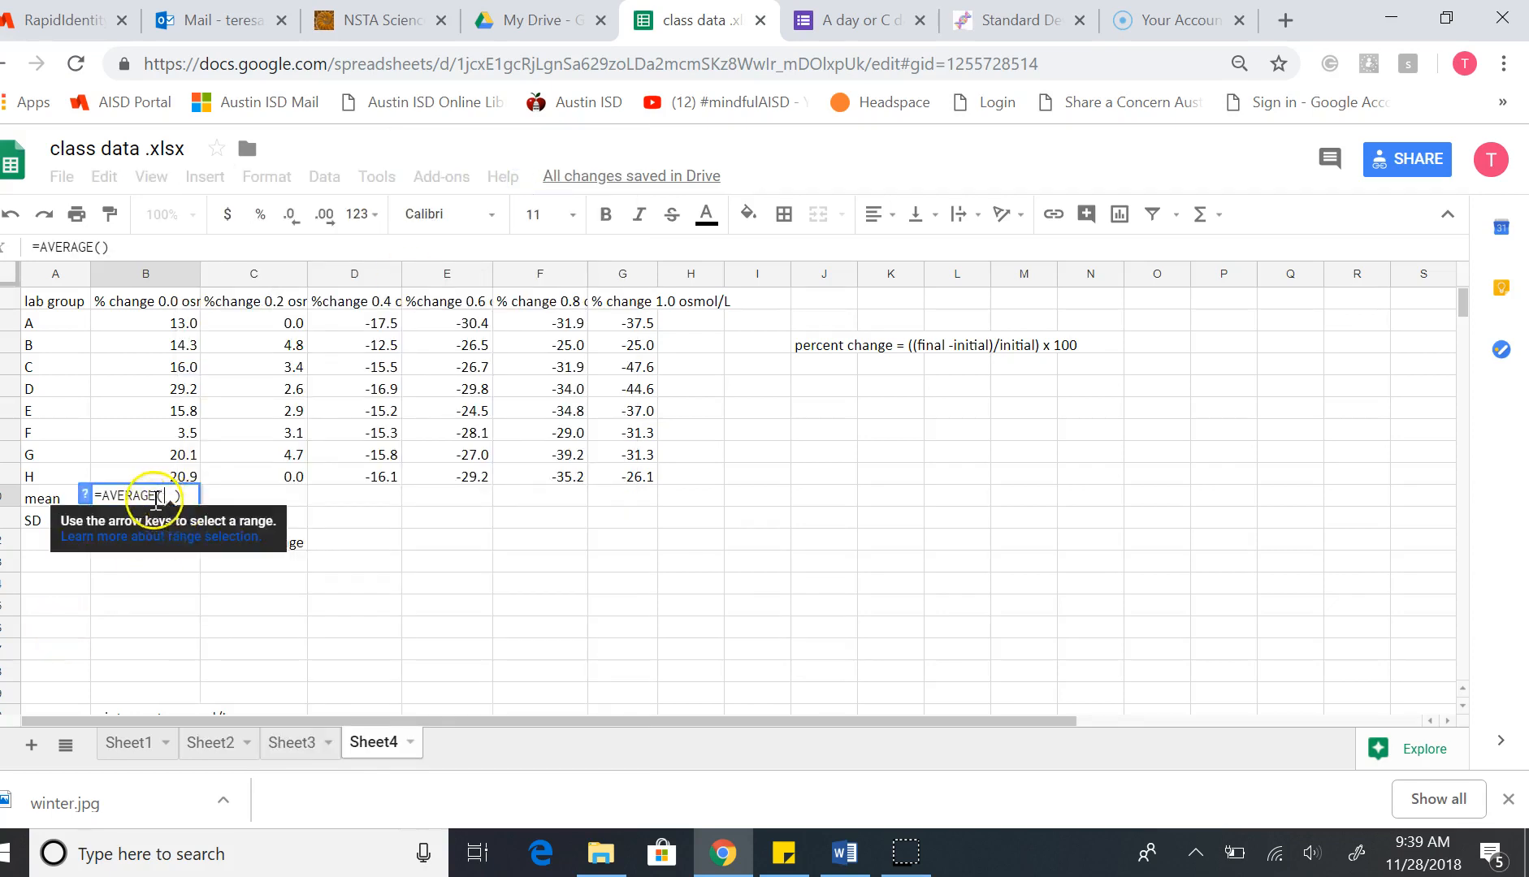
drag(189, 324, 189, 472)
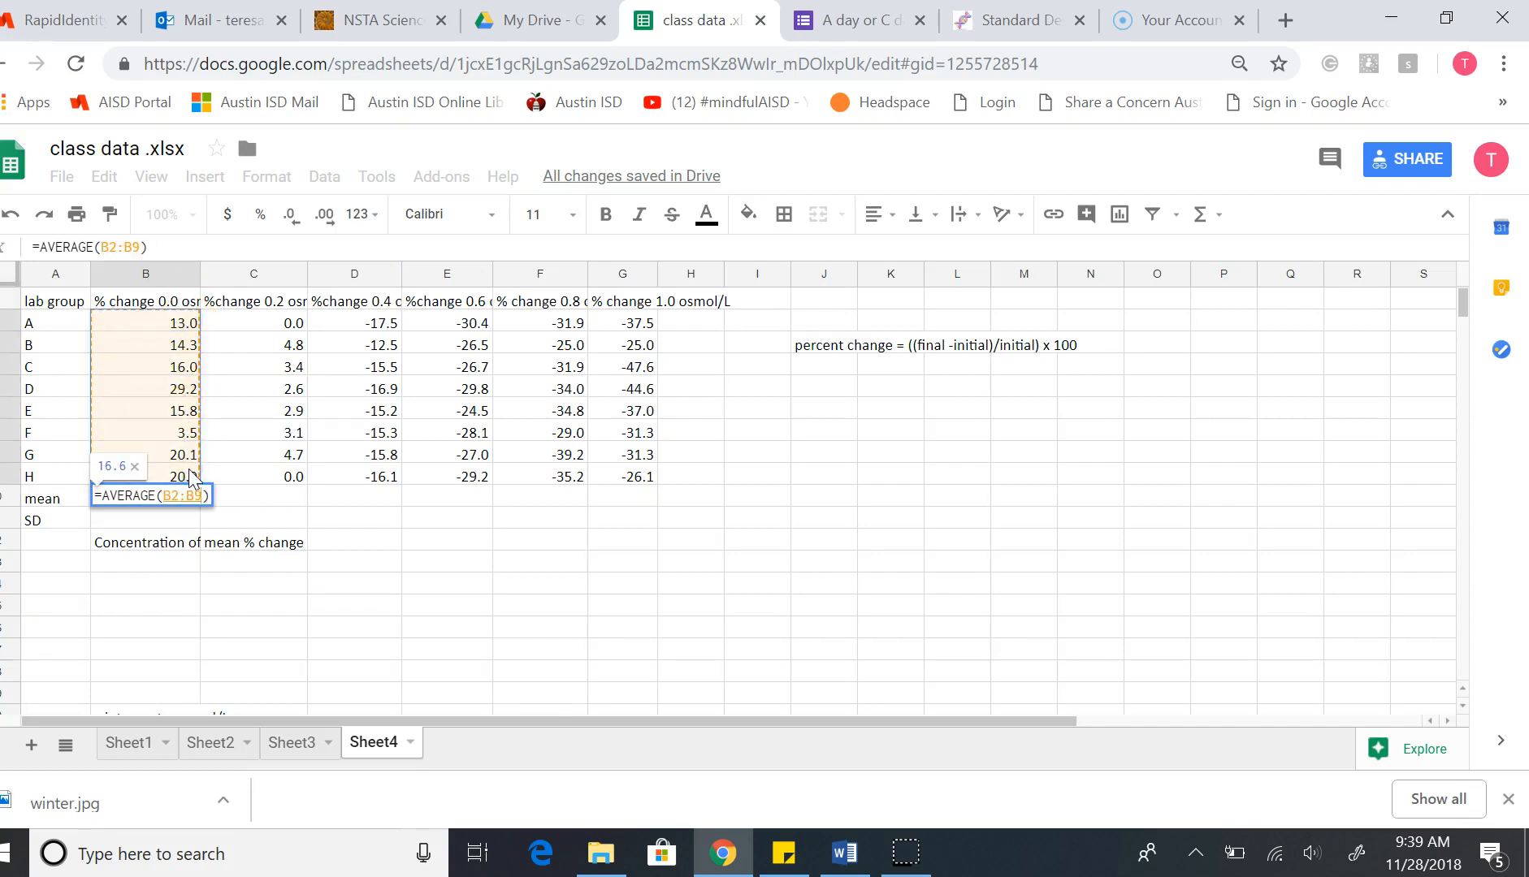
key(Return)
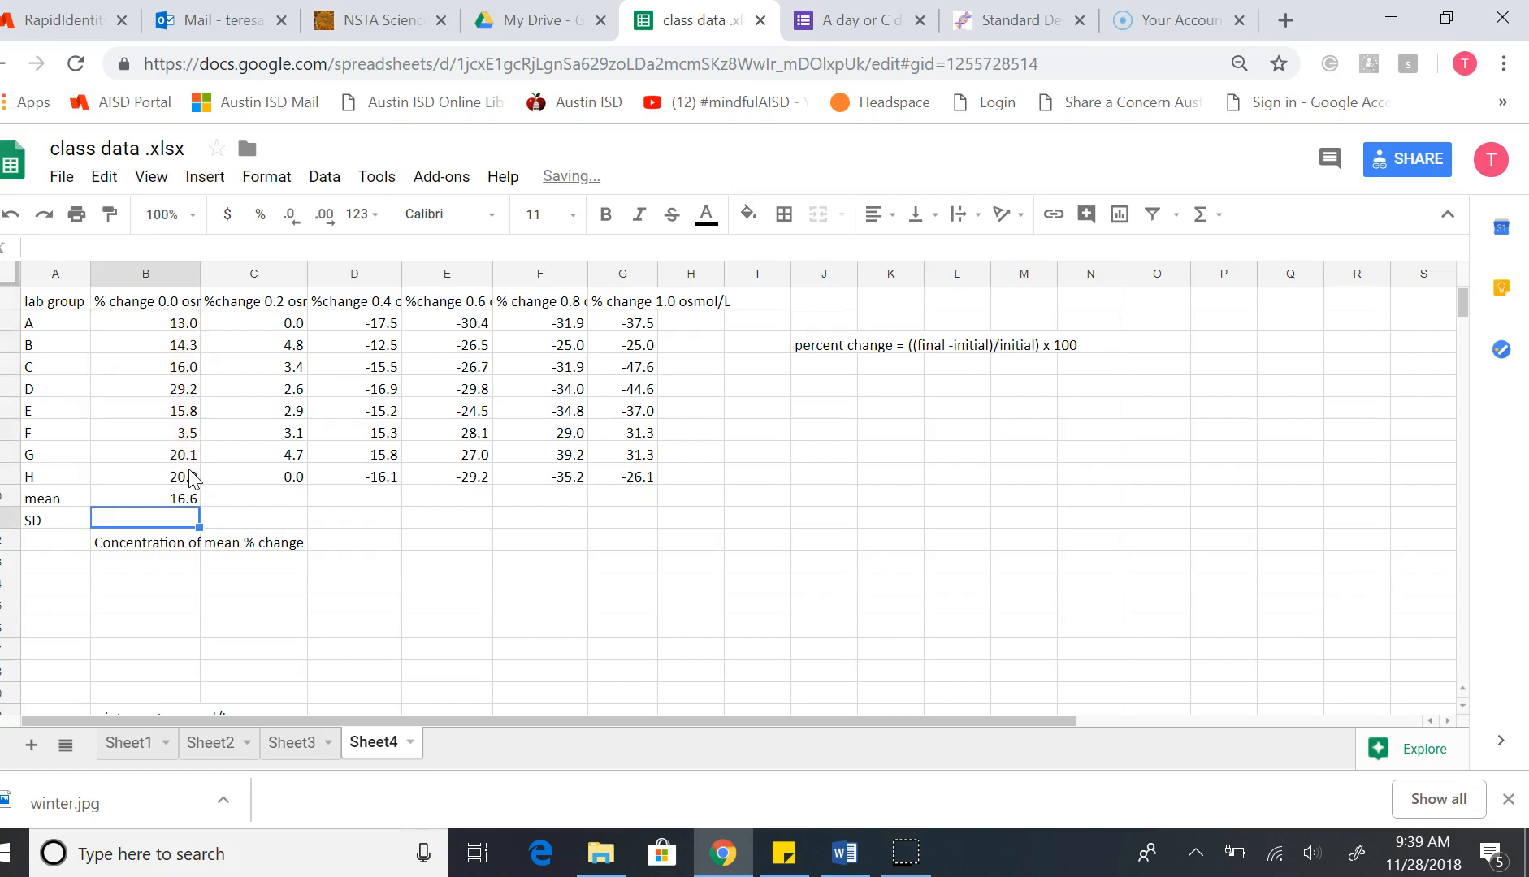
- Calculate the mean for the 0.2 osmol/L column in C10 using the AVERAGE function over C2:C9
click(268, 499)
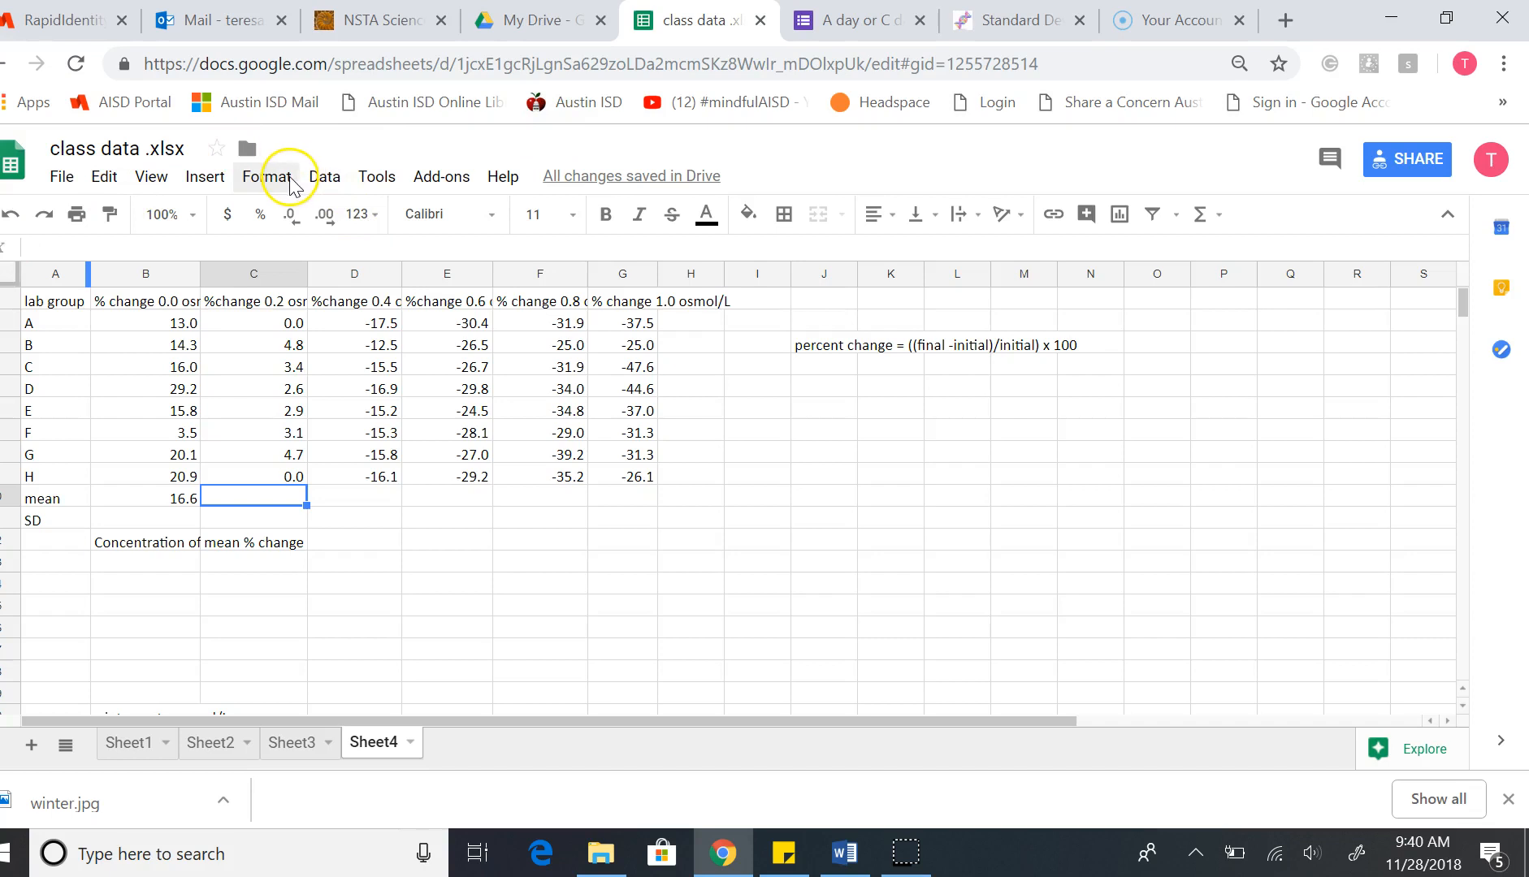
click(199, 178)
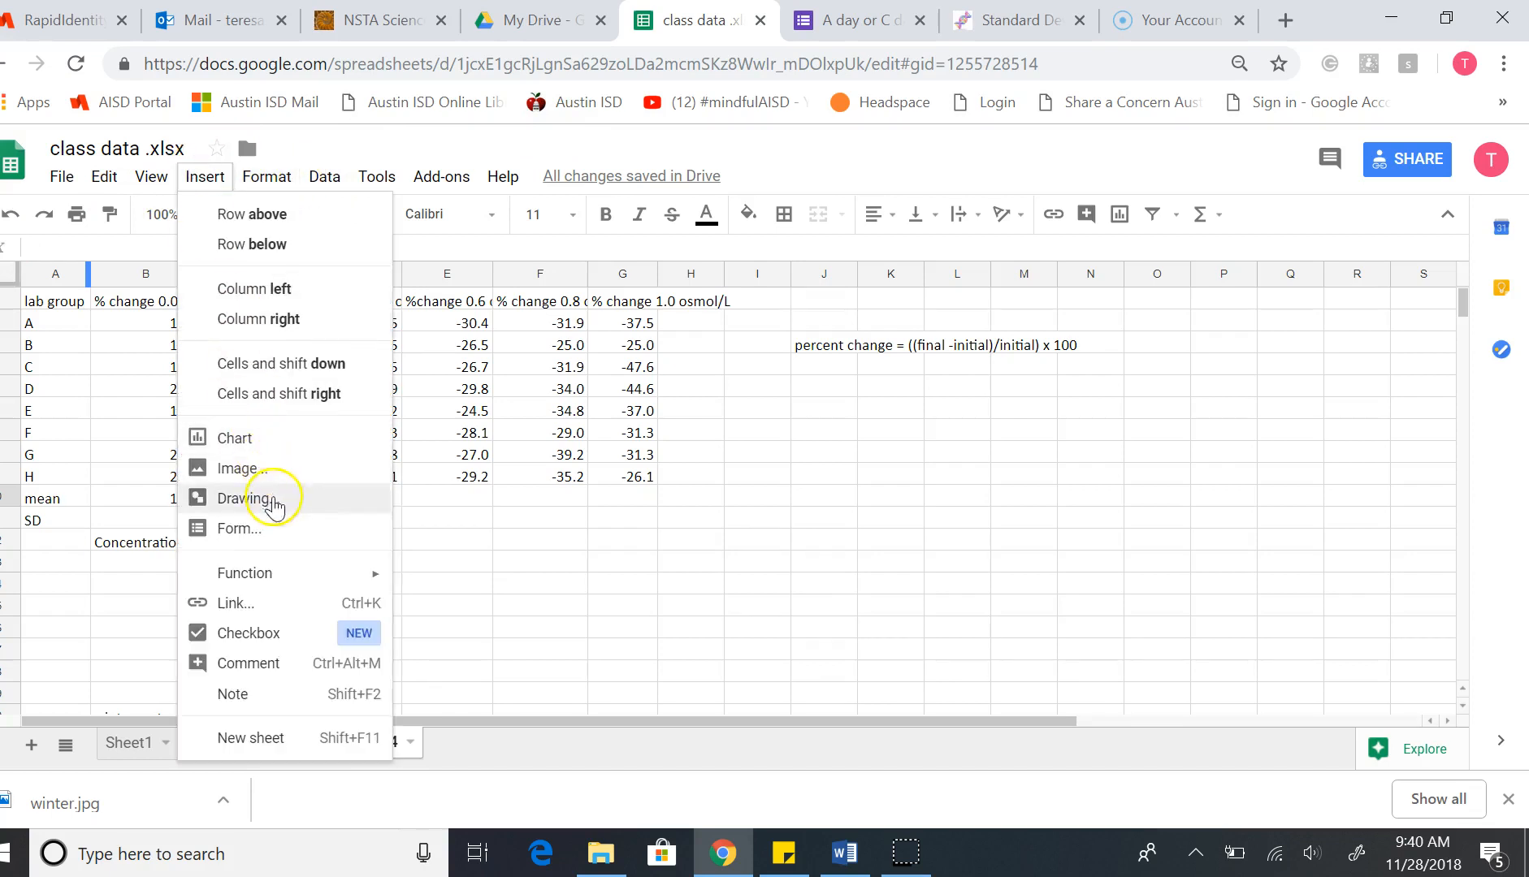
mouse_move(282, 579)
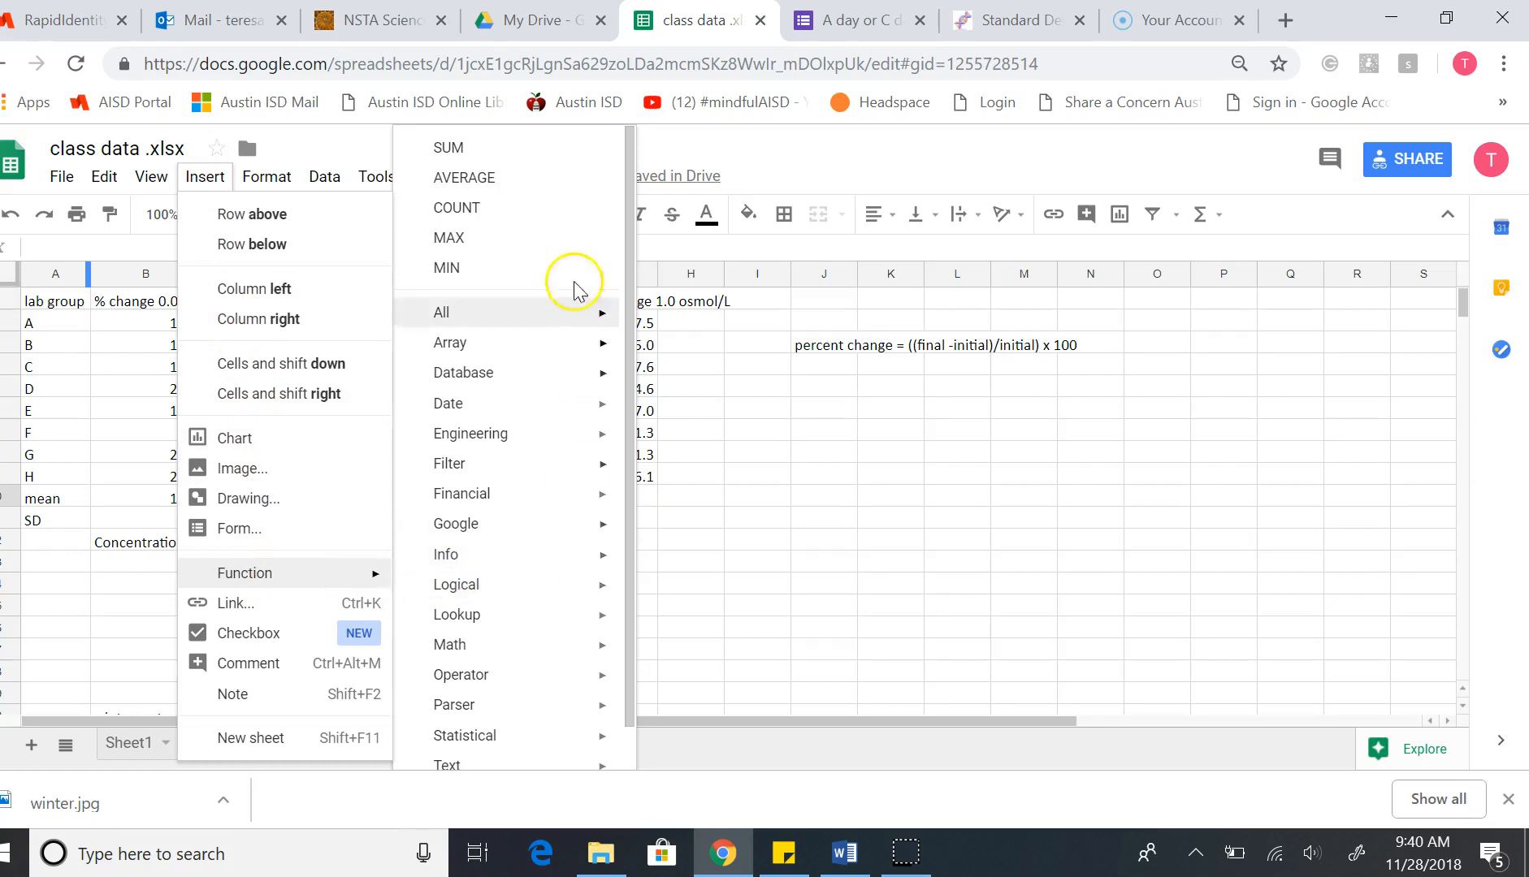
click(566, 183)
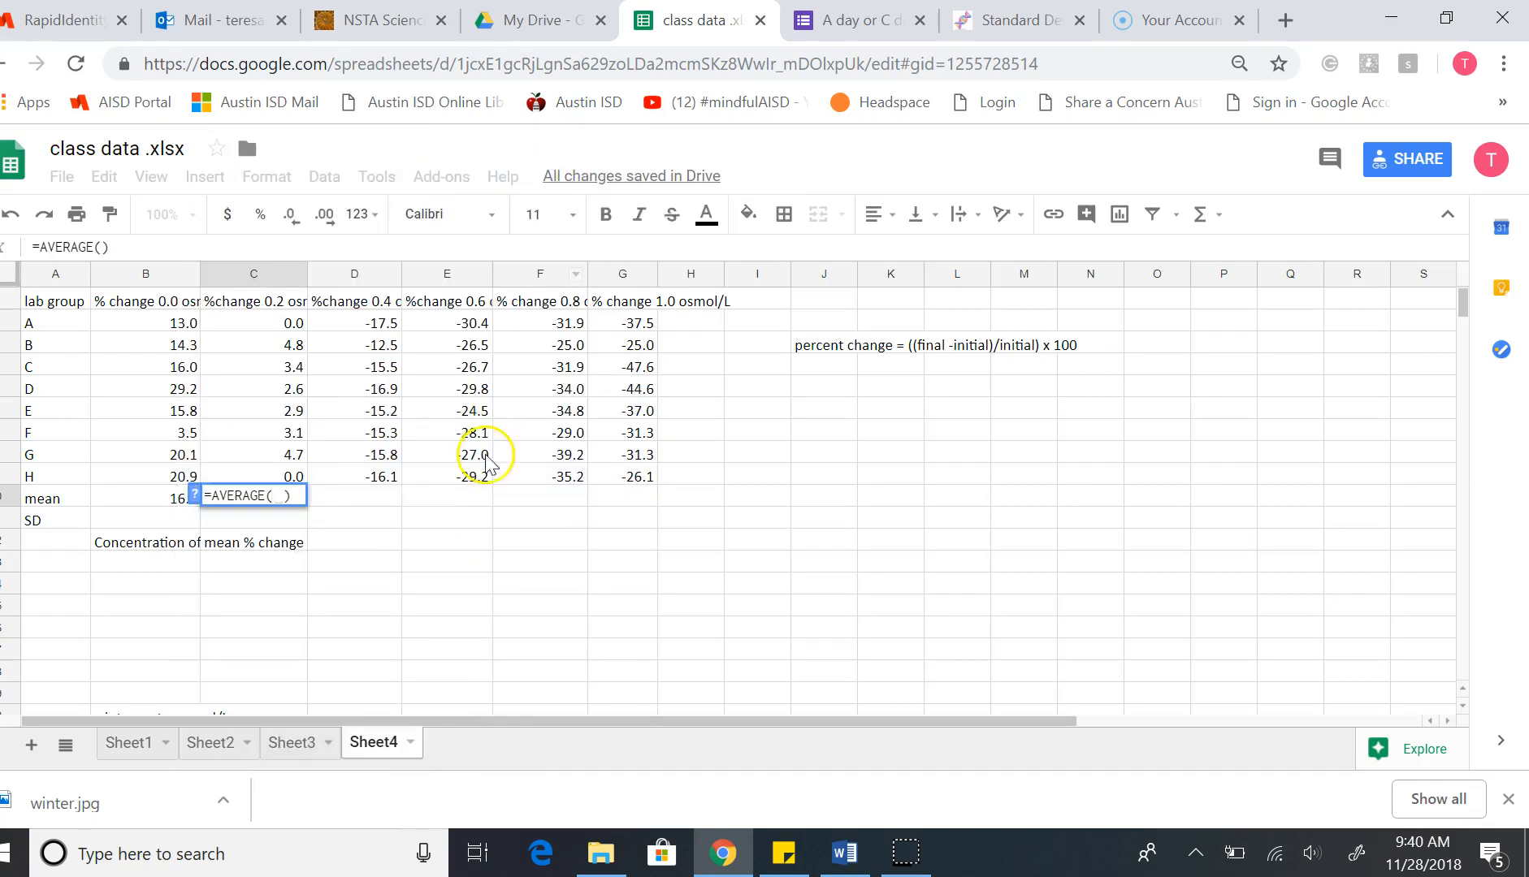
drag(298, 329, 306, 475)
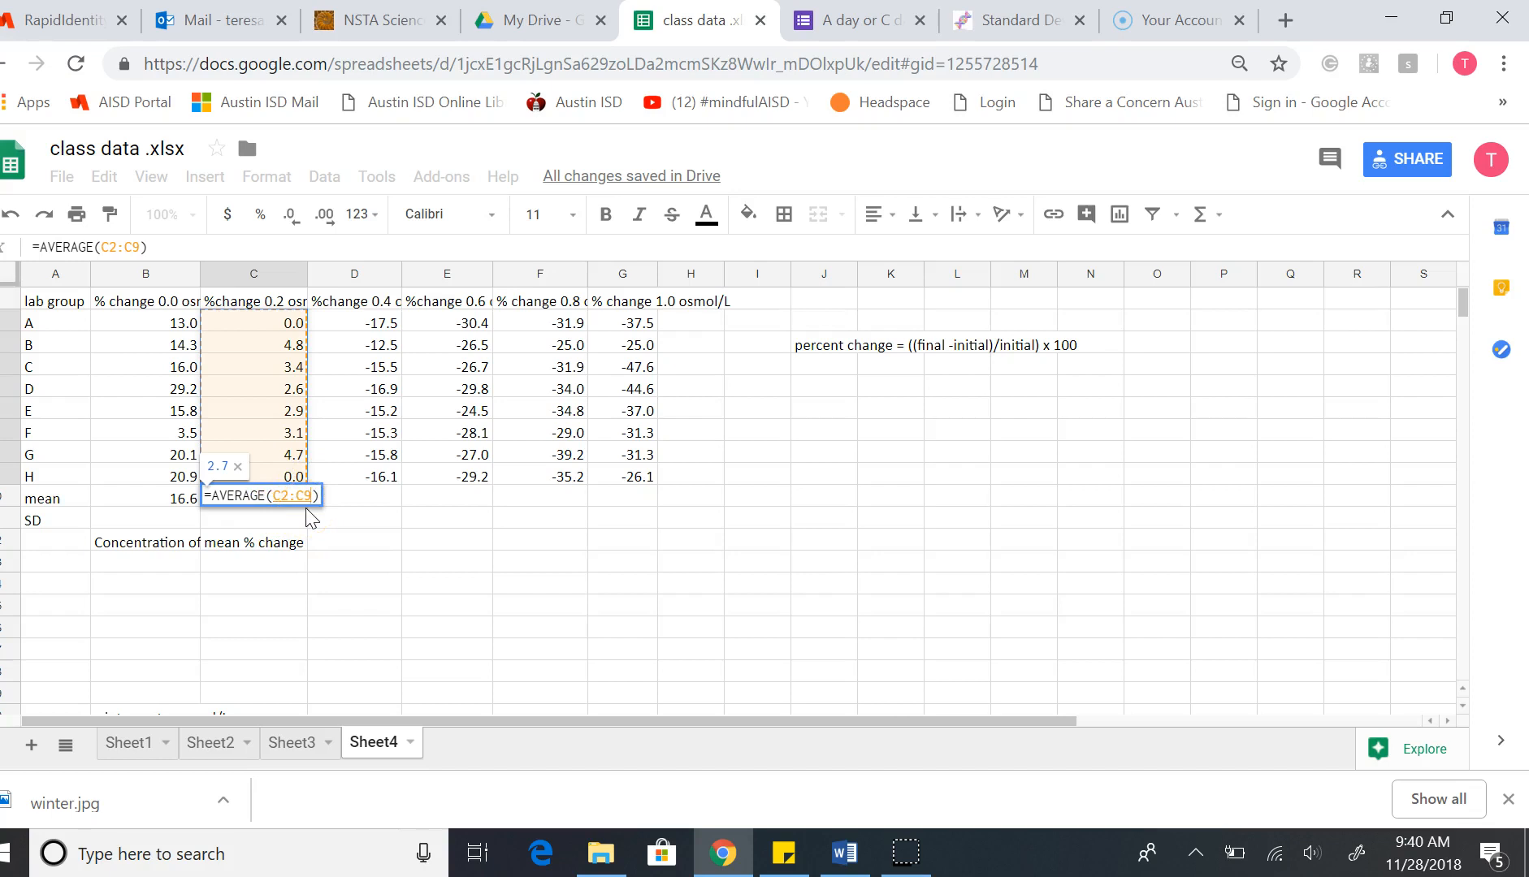
key(Return)
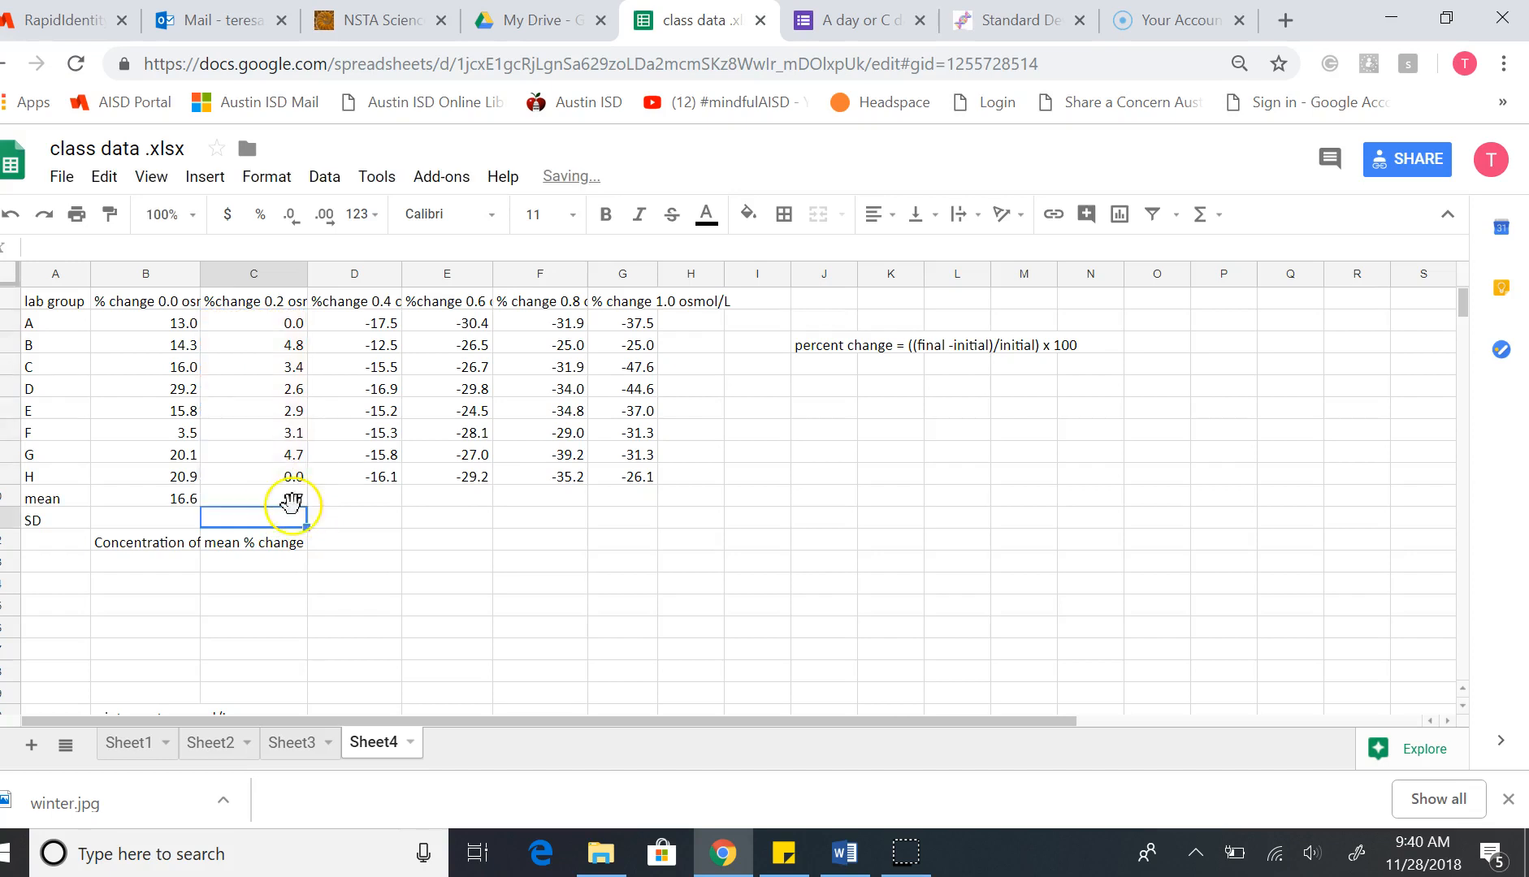
- Fill the mean formula from C10 across to G10 and check the copied formulas in D10 and E10
click(284, 502)
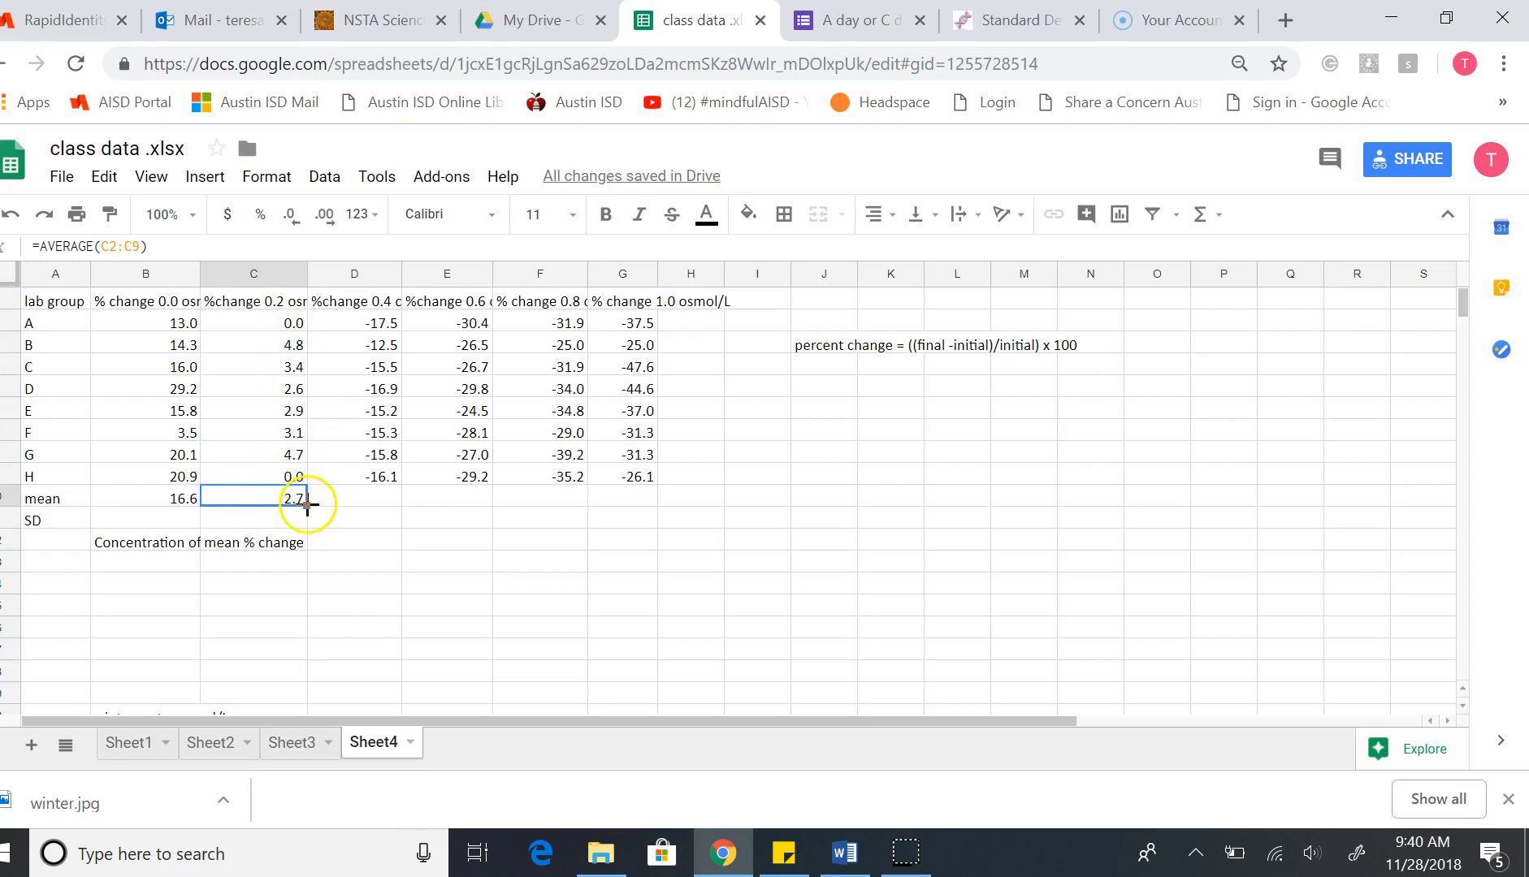
drag(307, 507, 621, 506)
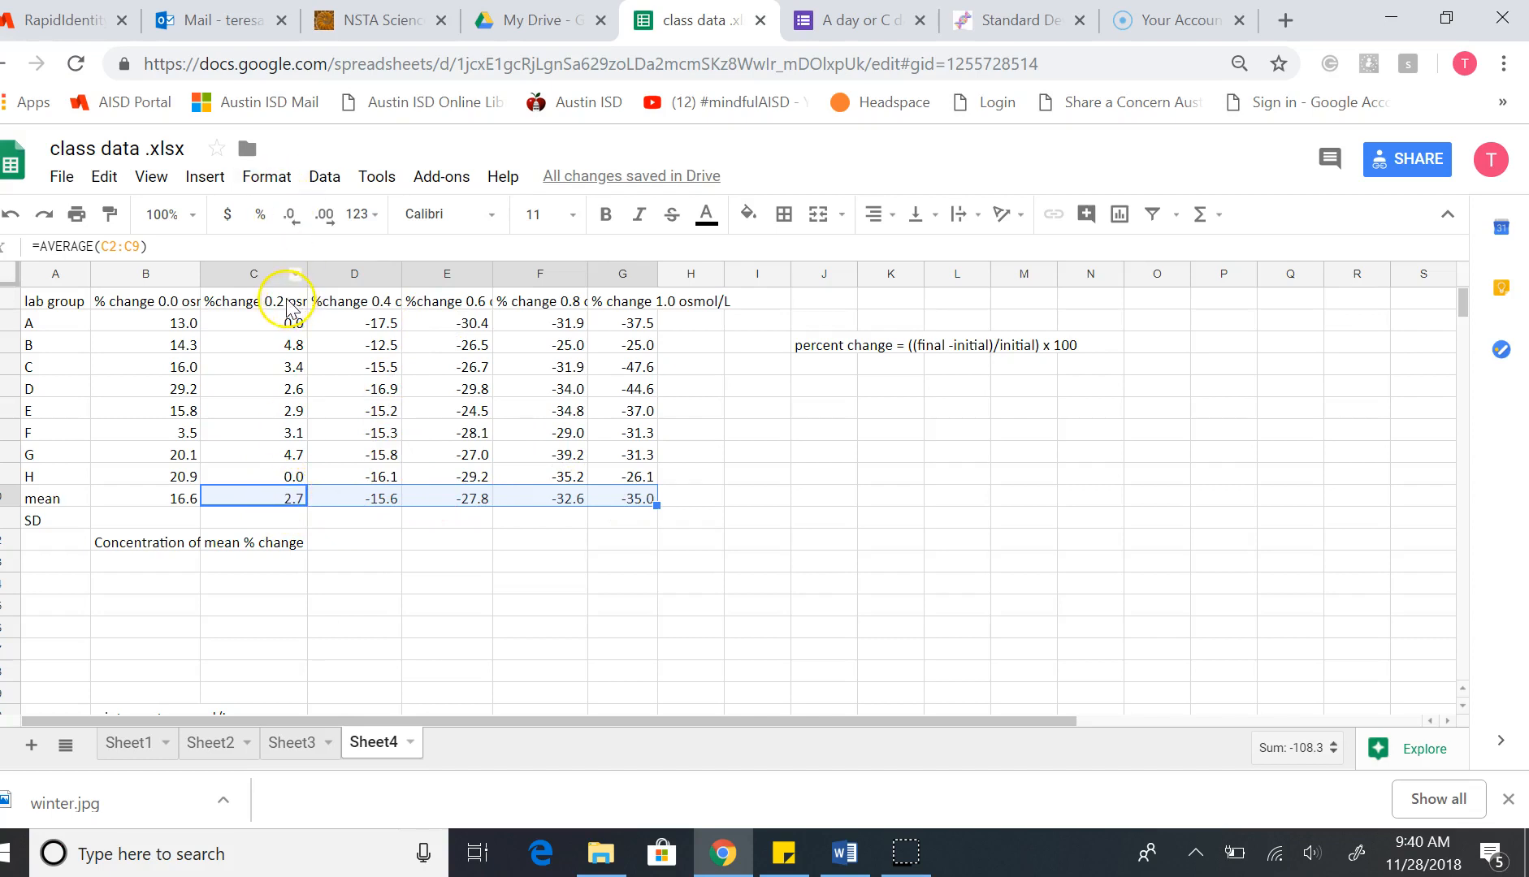
click(394, 502)
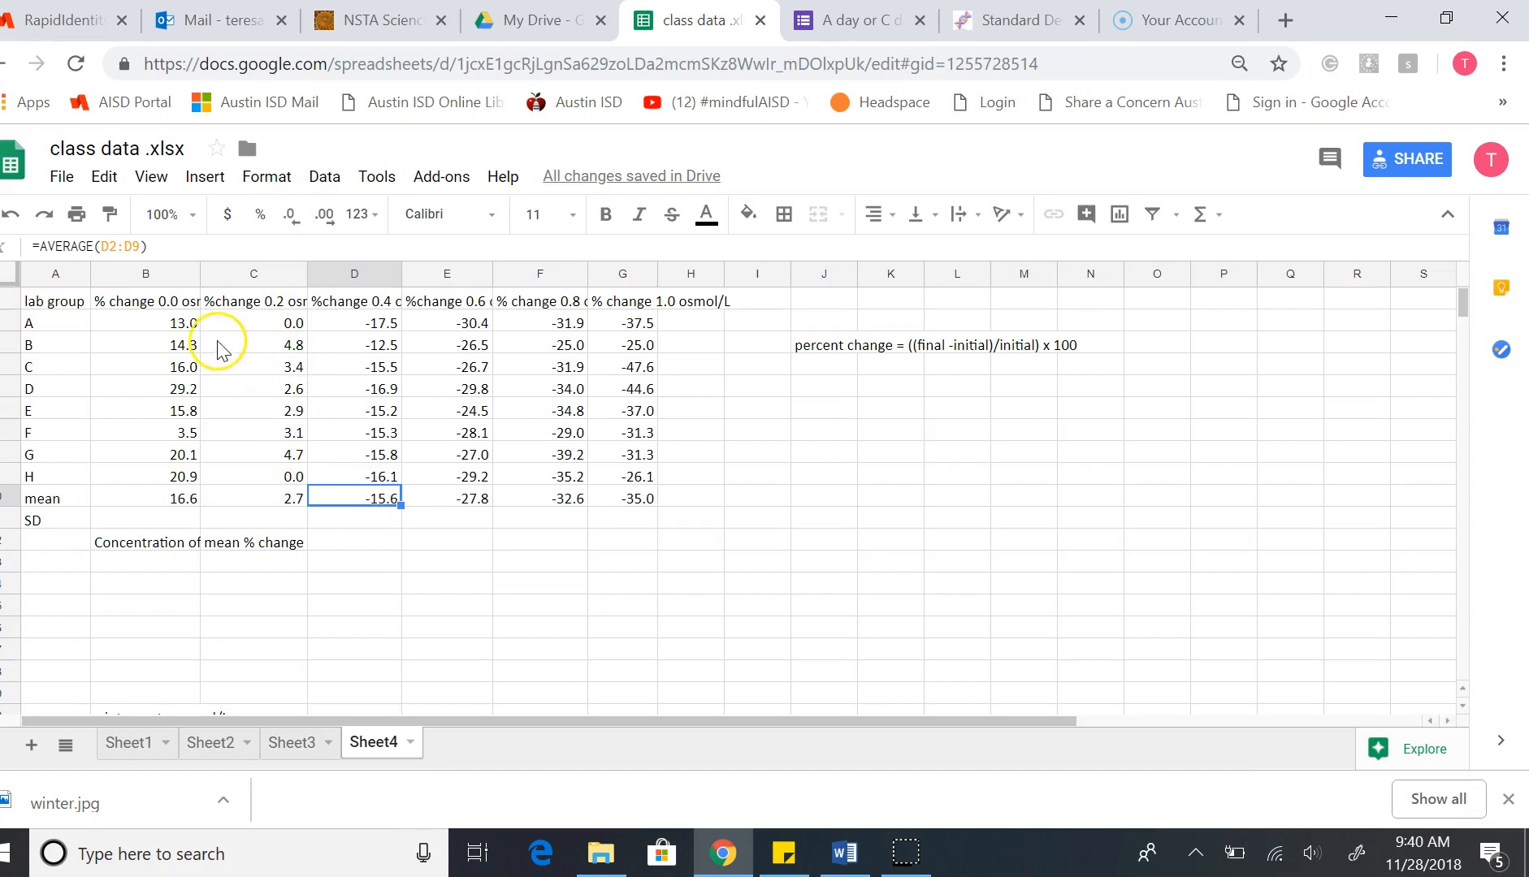
click(480, 498)
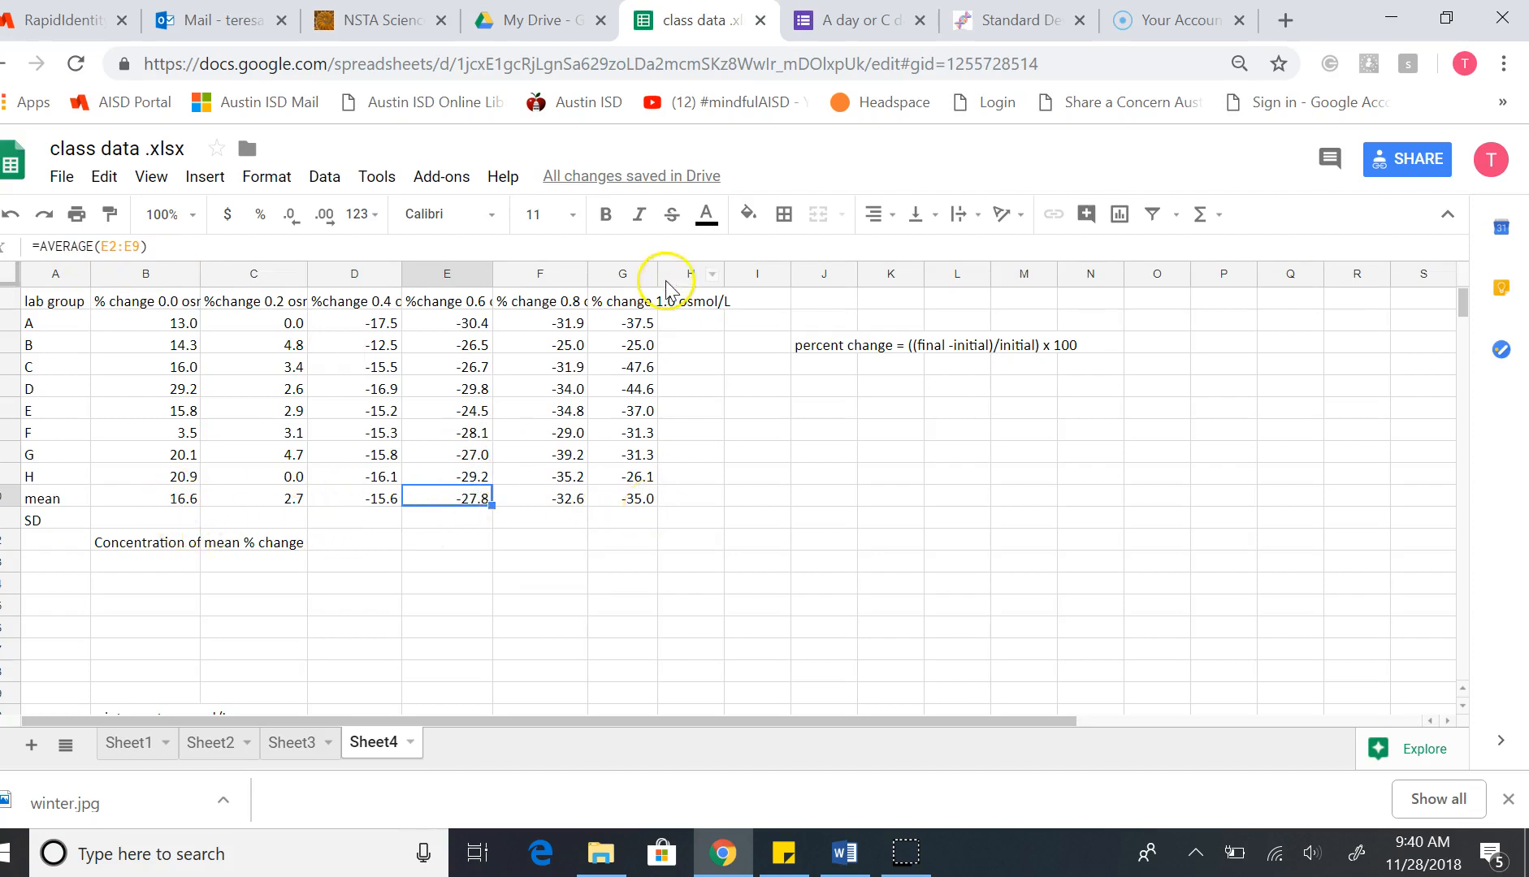
- Calculate the standard deviation for the 0.0 osmol/L column in B11 using the STDEV function over B2:B9
click(141, 524)
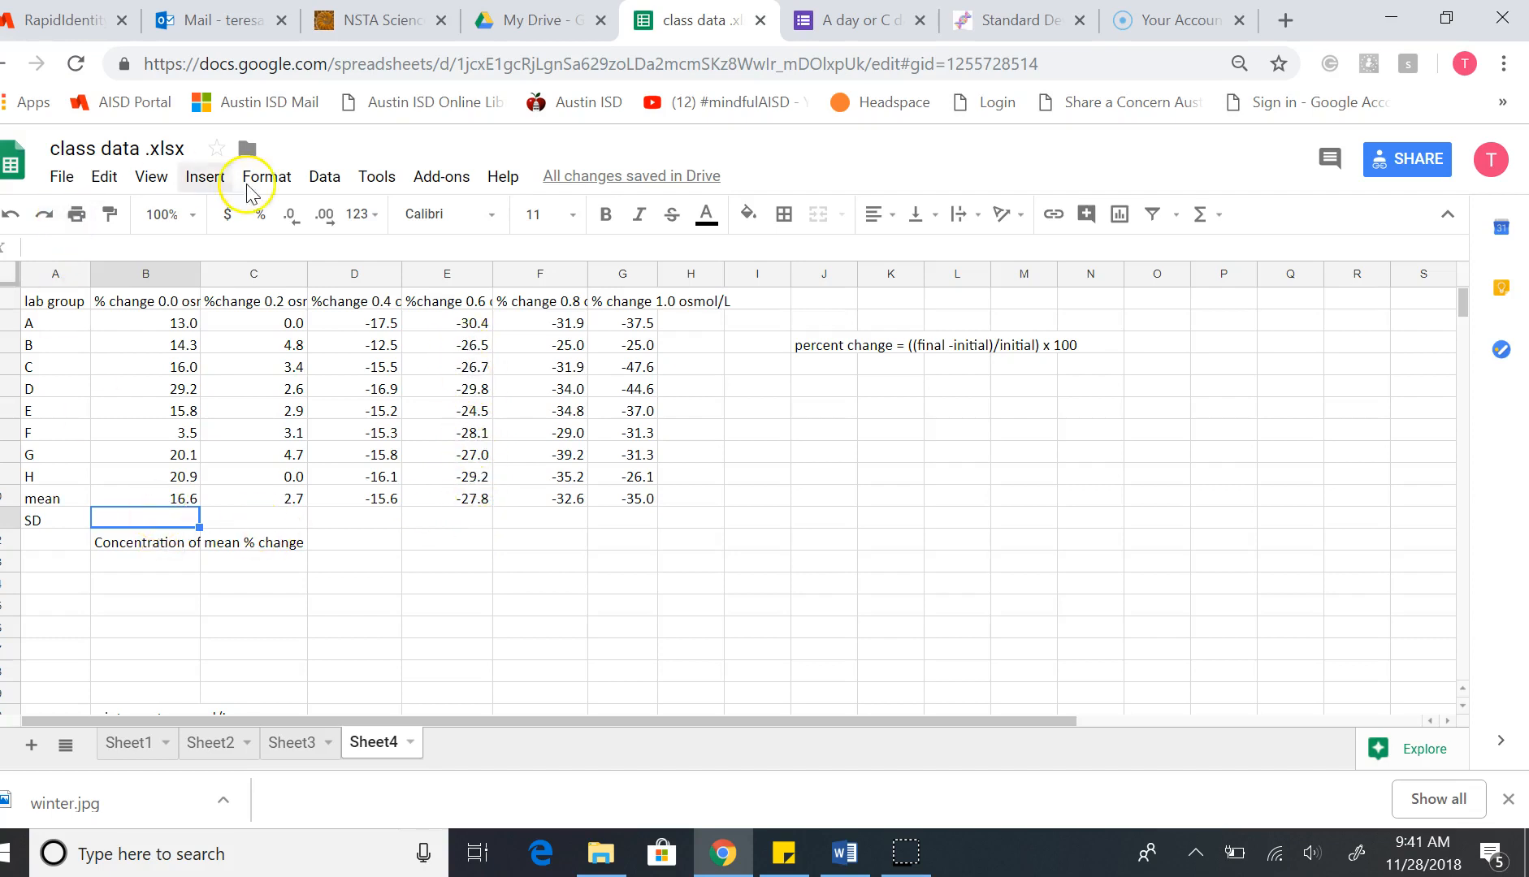
click(208, 181)
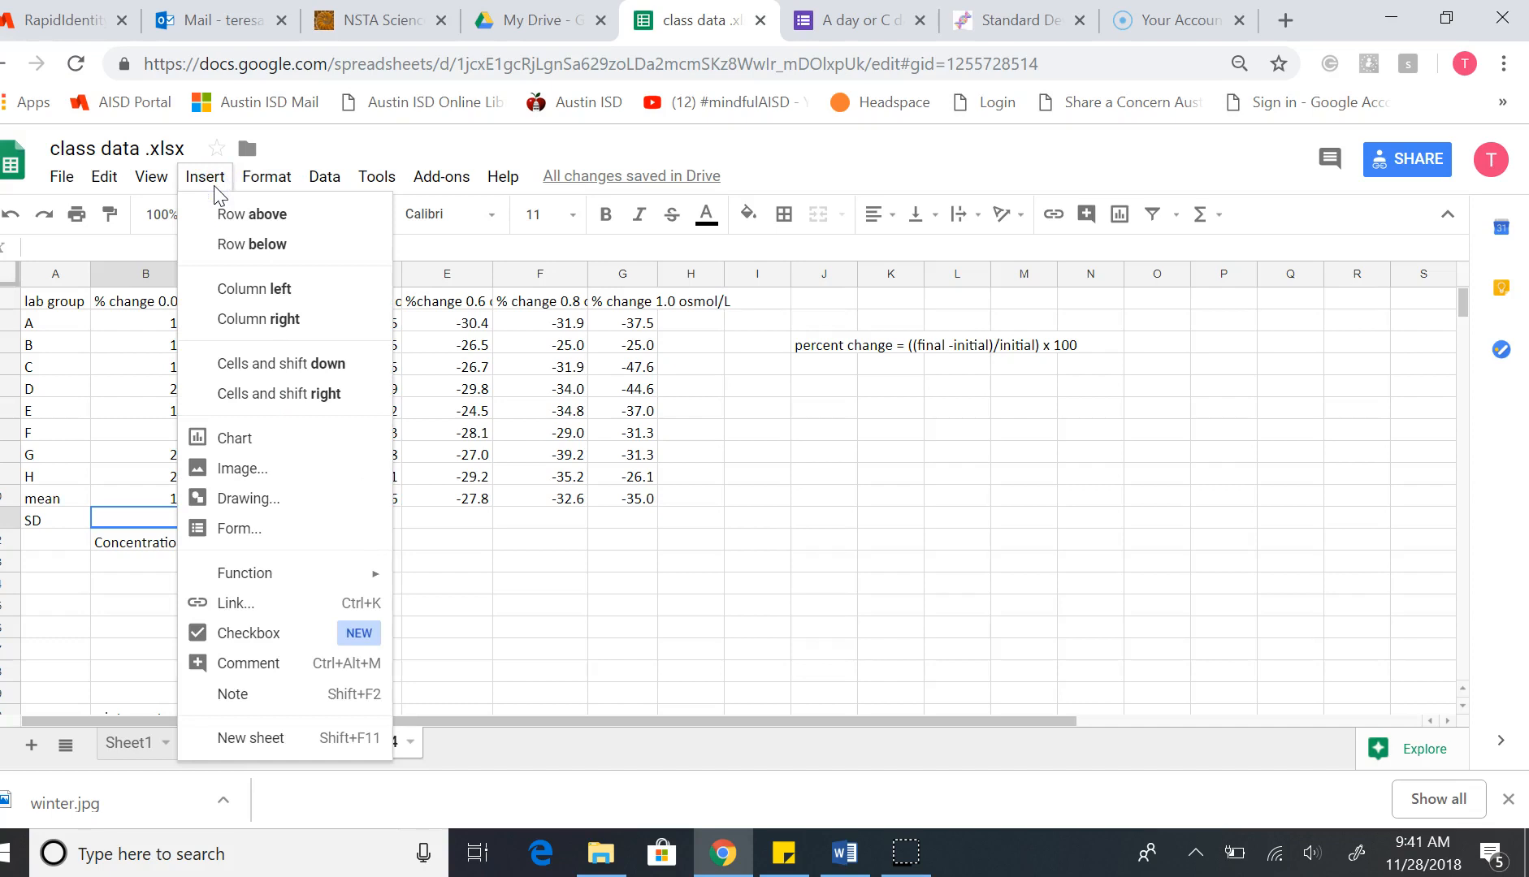
mouse_move(240, 583)
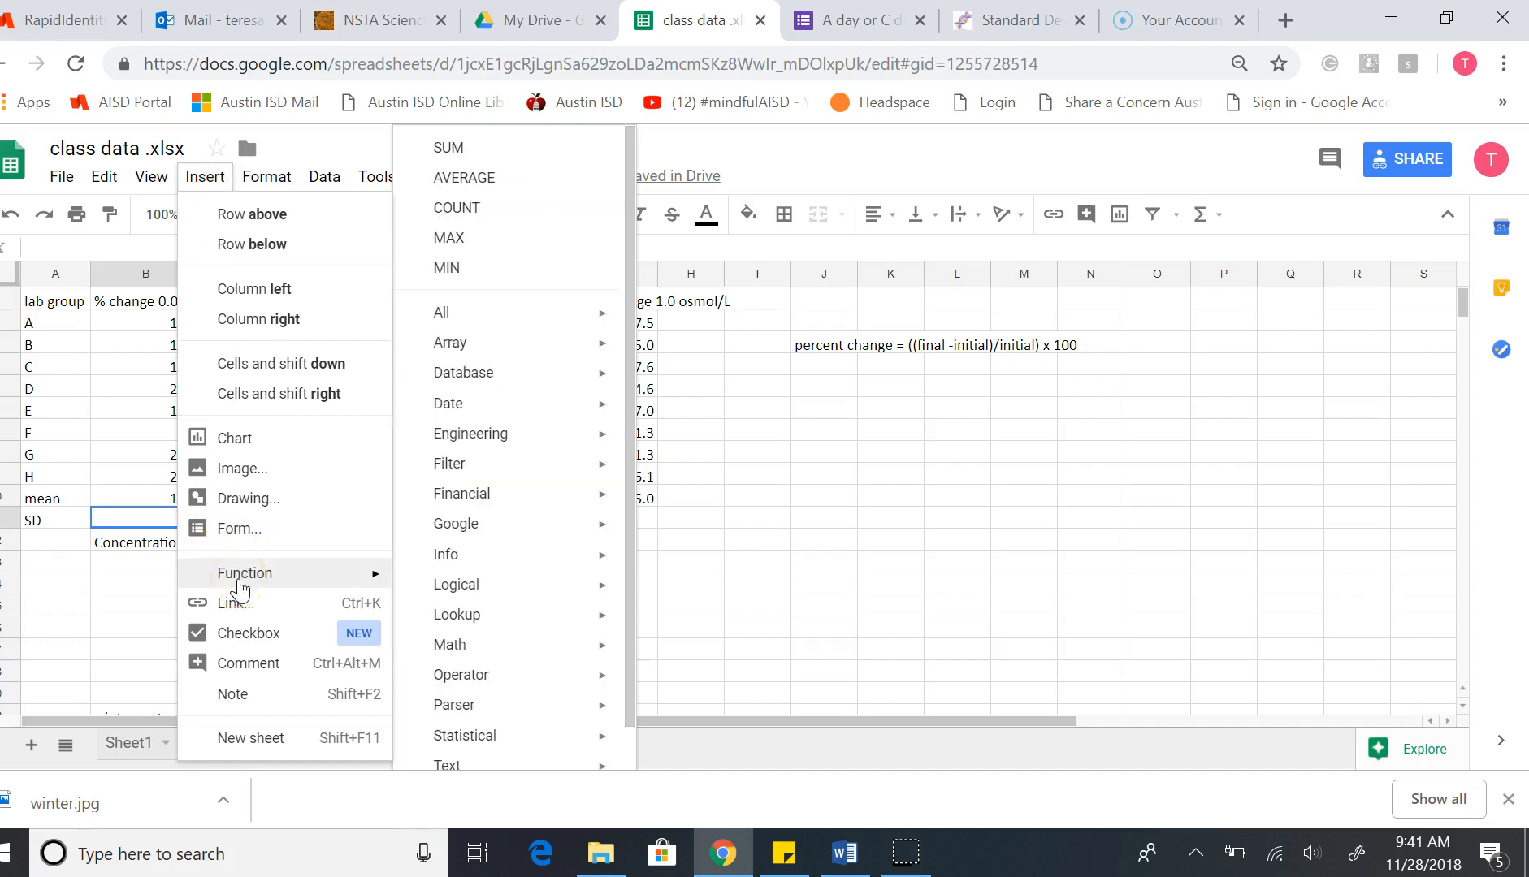
mouse_move(566, 746)
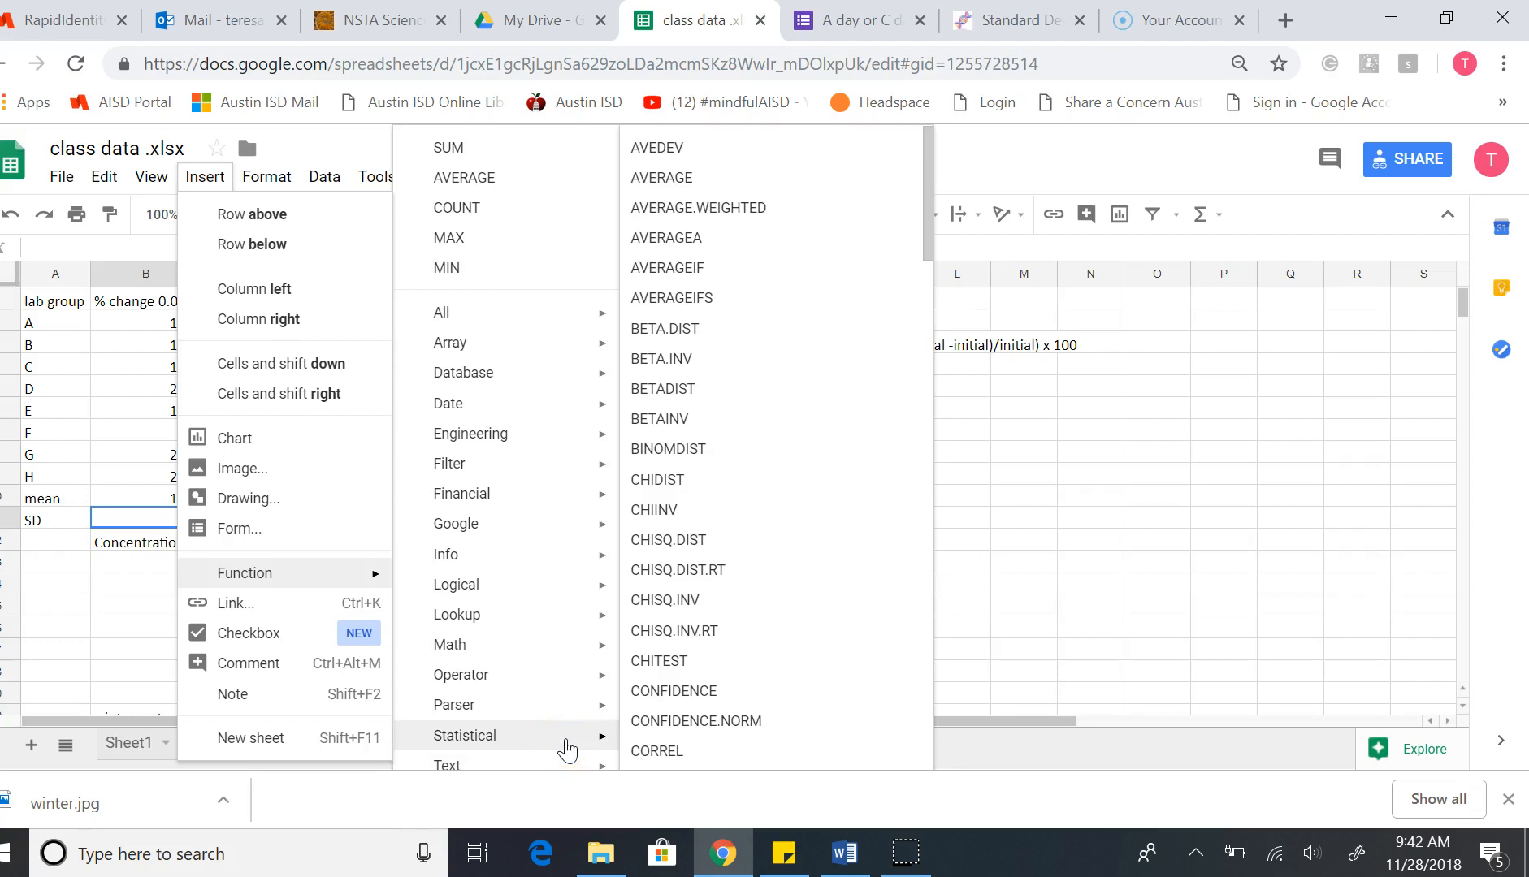
scroll(748, 727, down, 20)
scroll(749, 729, down, 10)
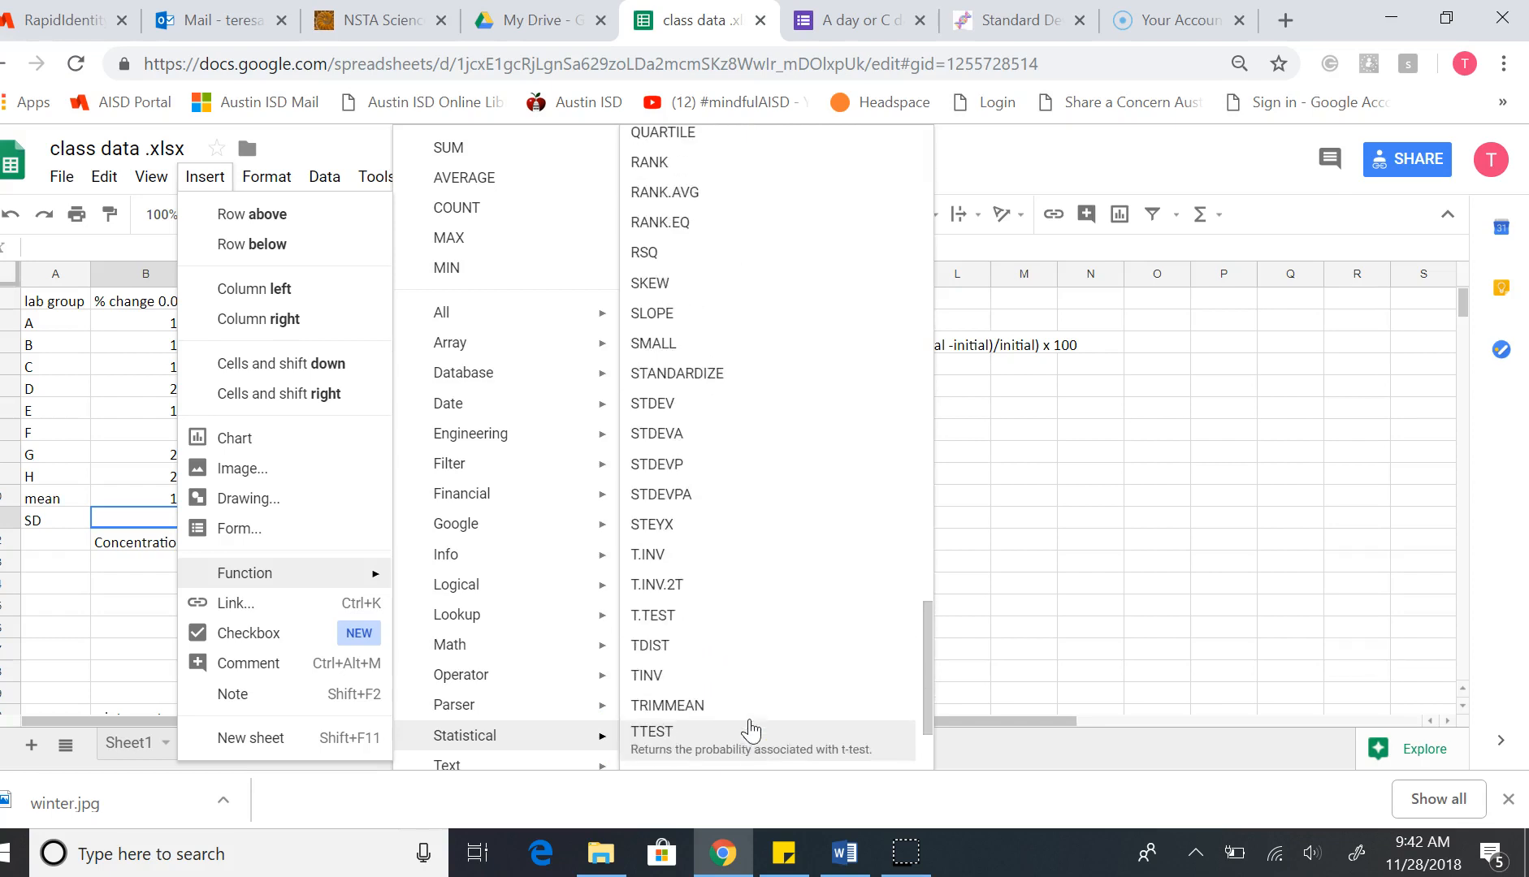
click(700, 421)
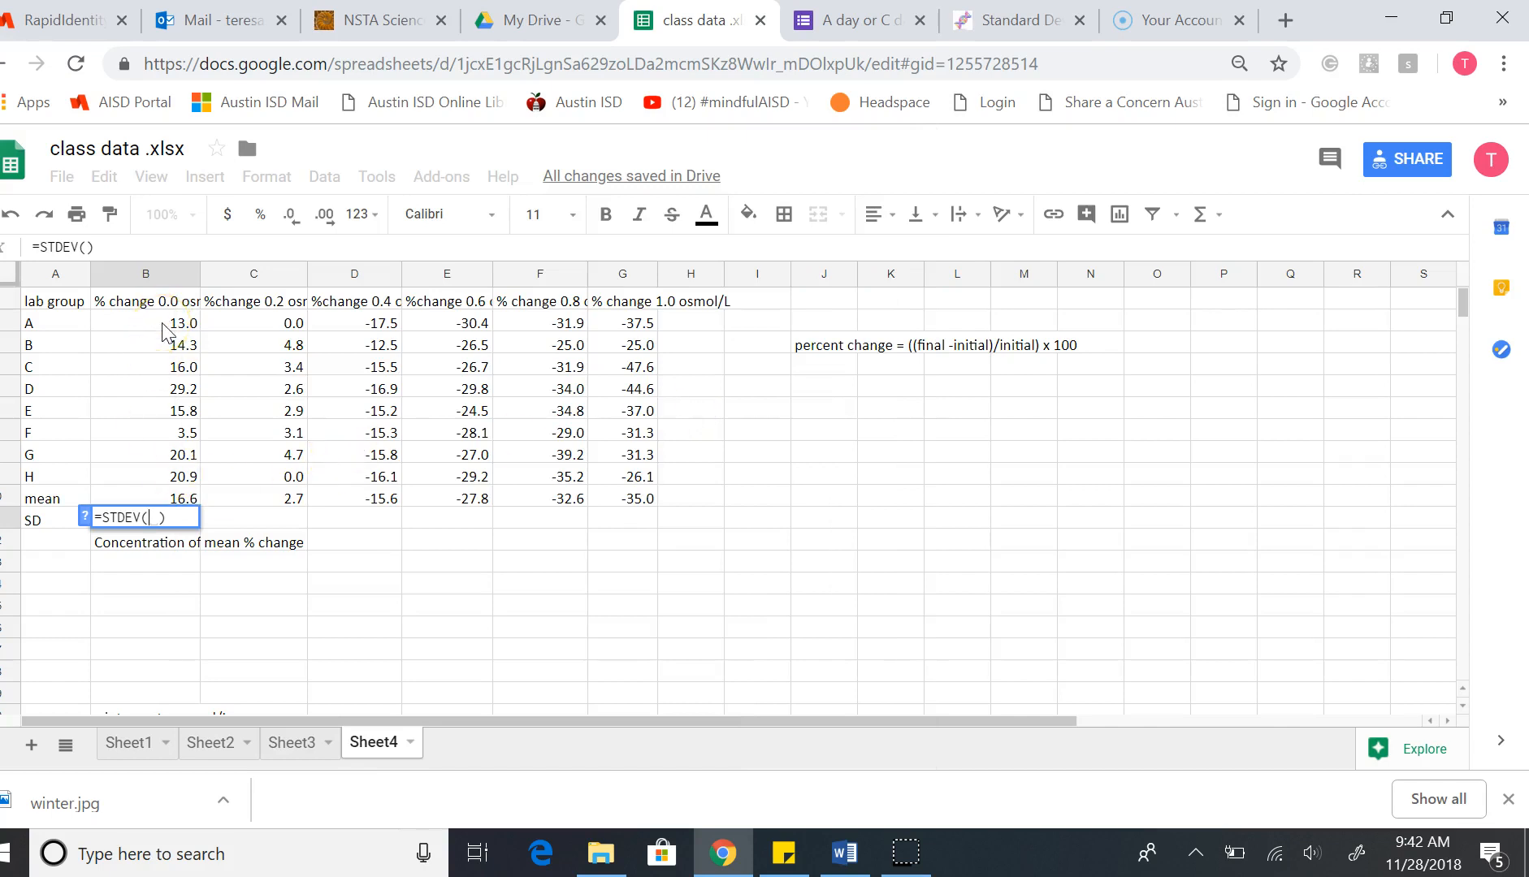
drag(166, 332, 184, 476)
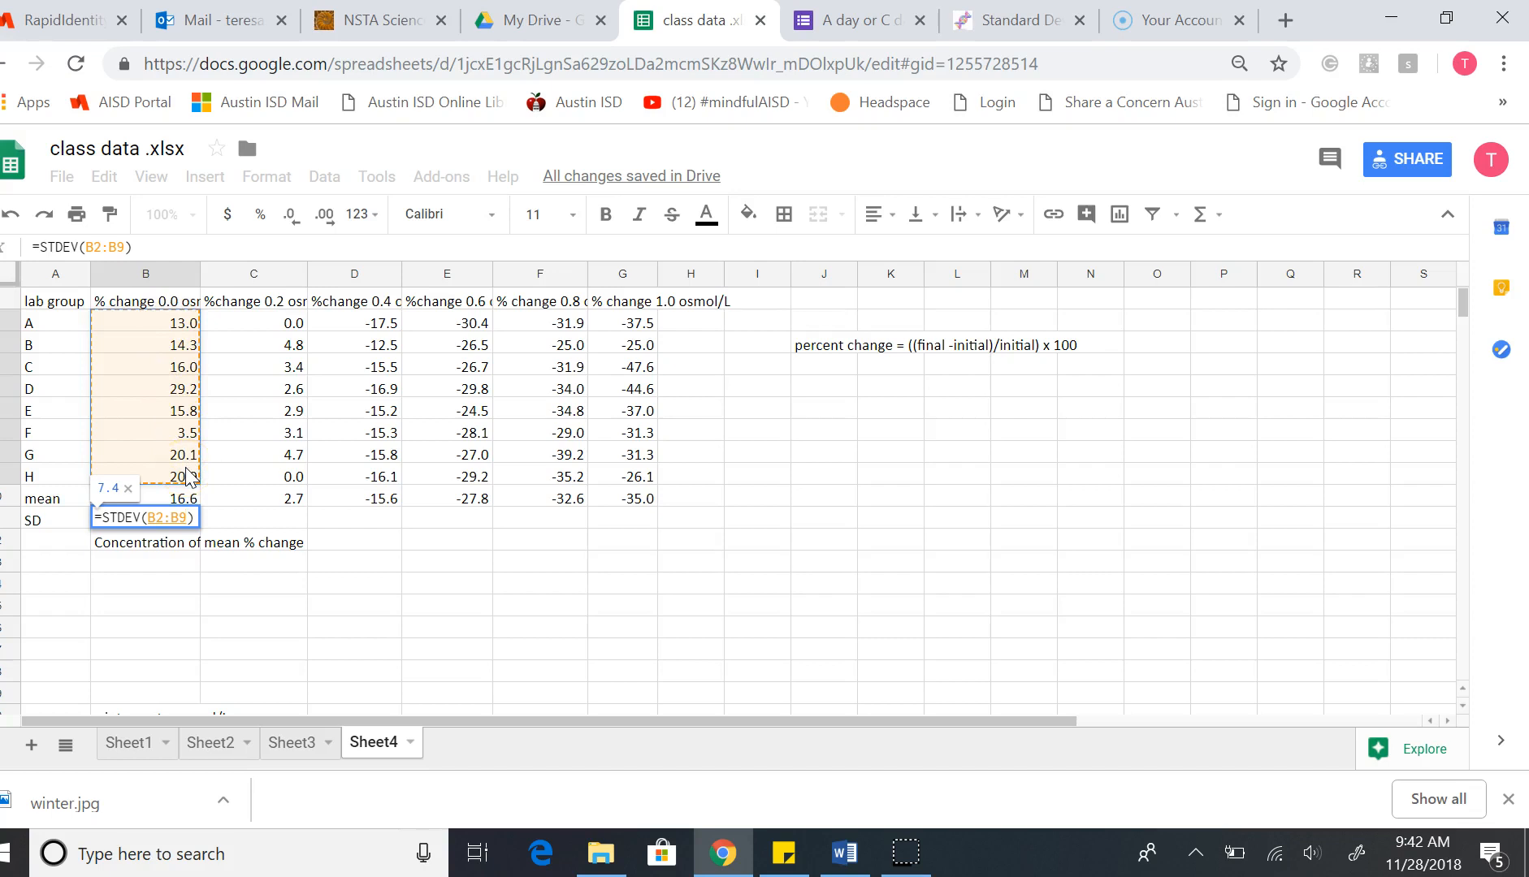
key(Return)
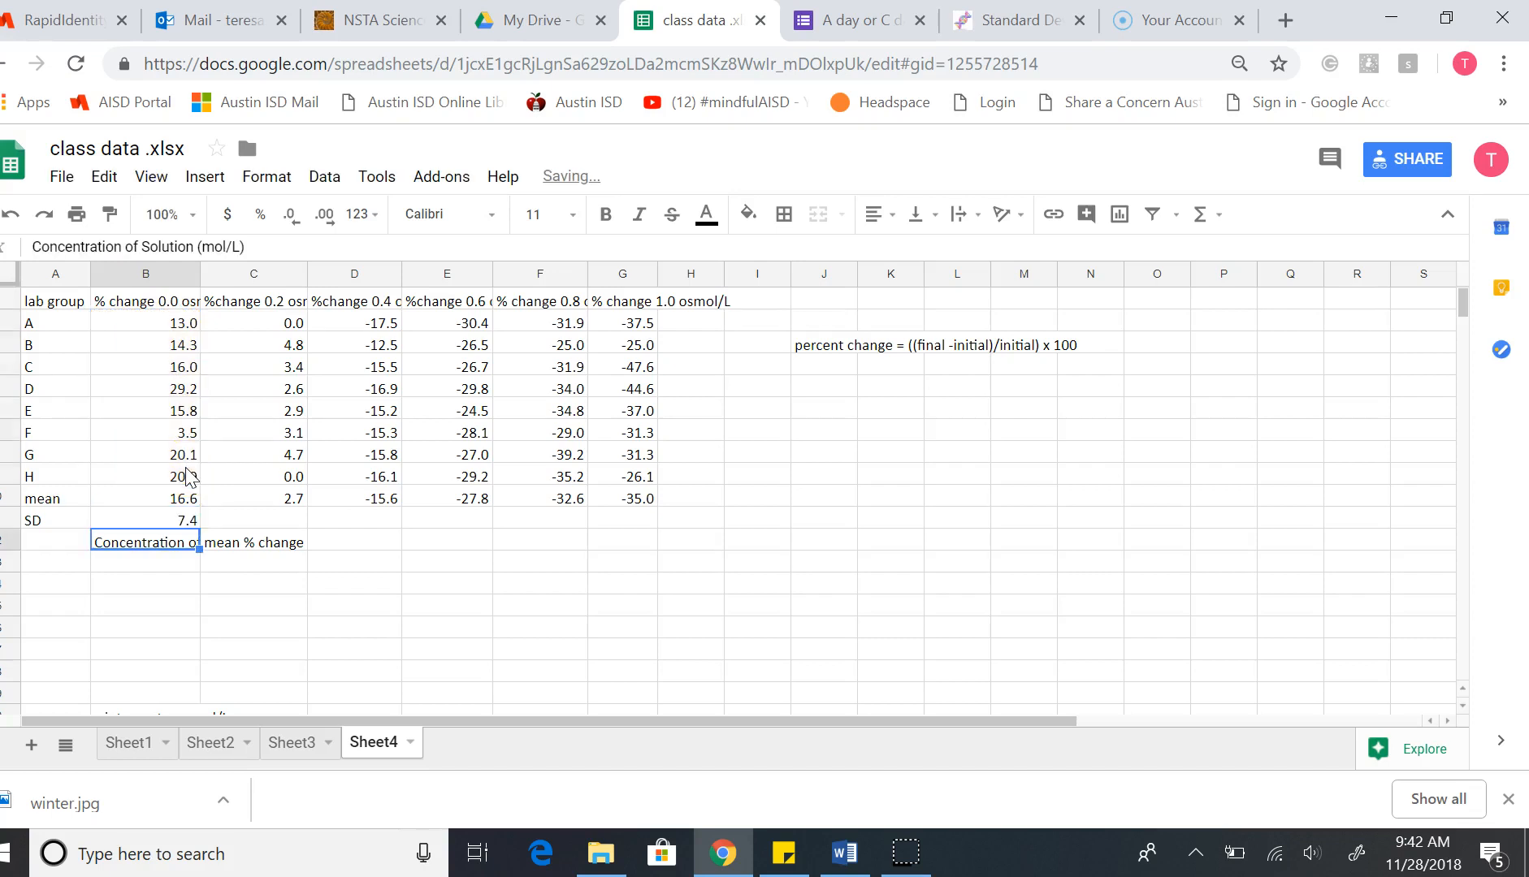
- Fill the standard deviation formula from B11 across the SD row to G11
click(172, 520)
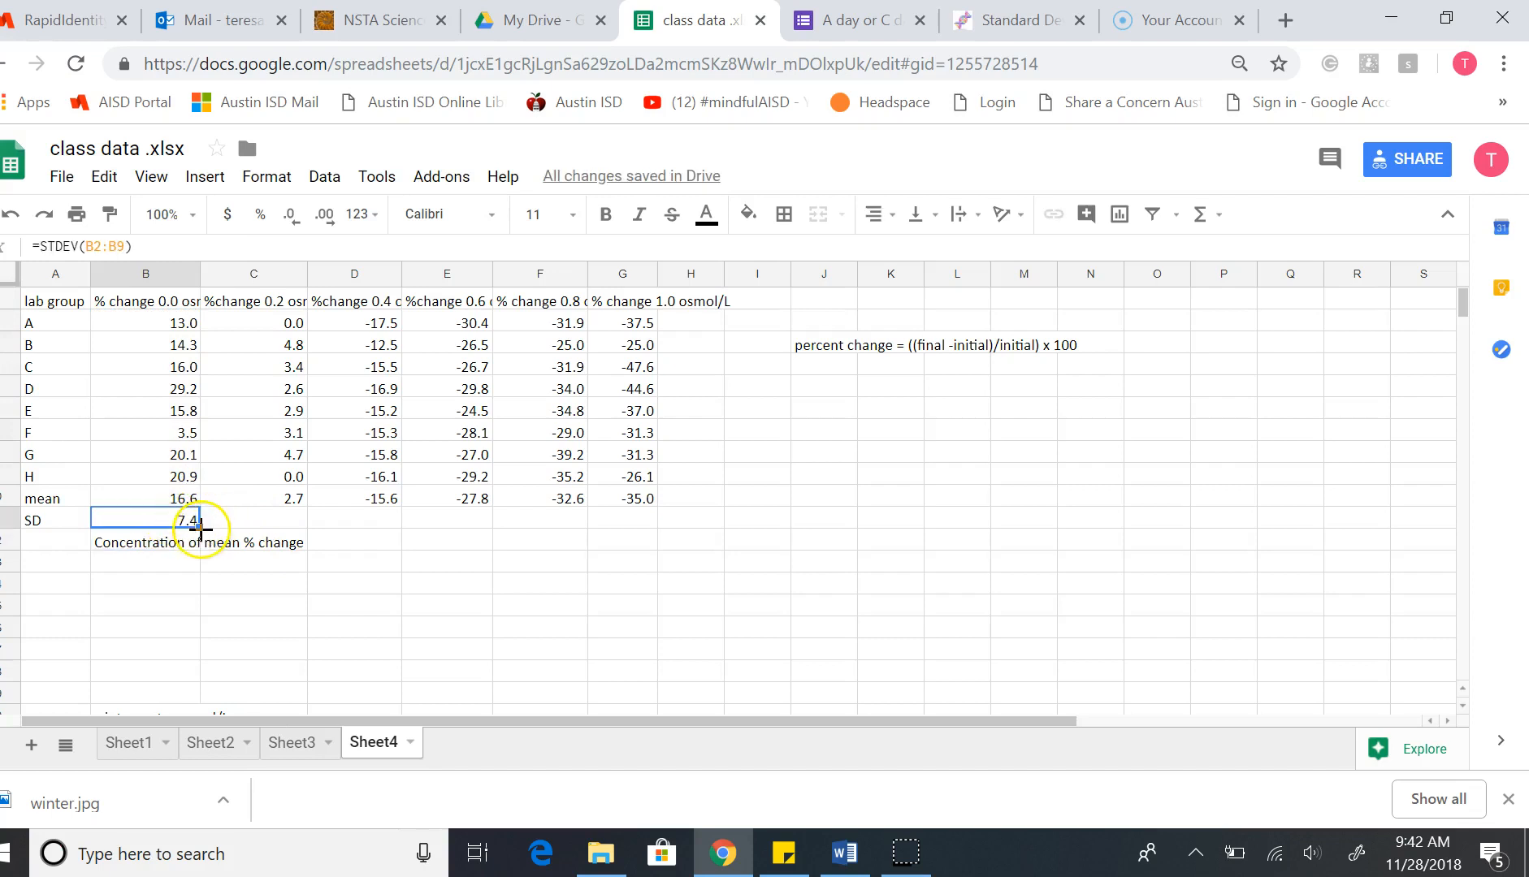
drag(200, 528, 618, 529)
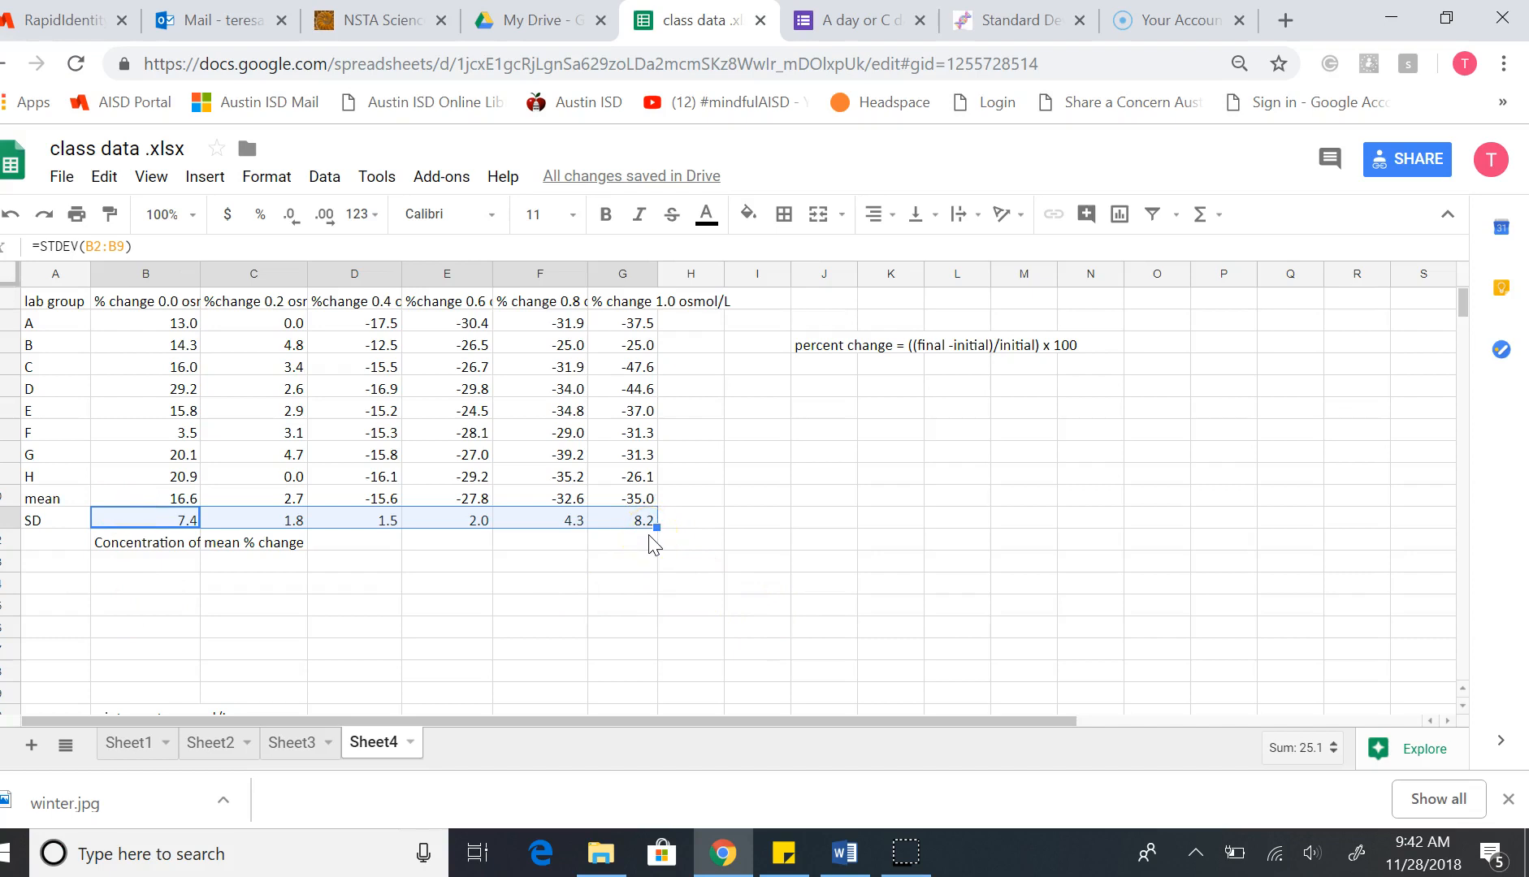
click(706, 524)
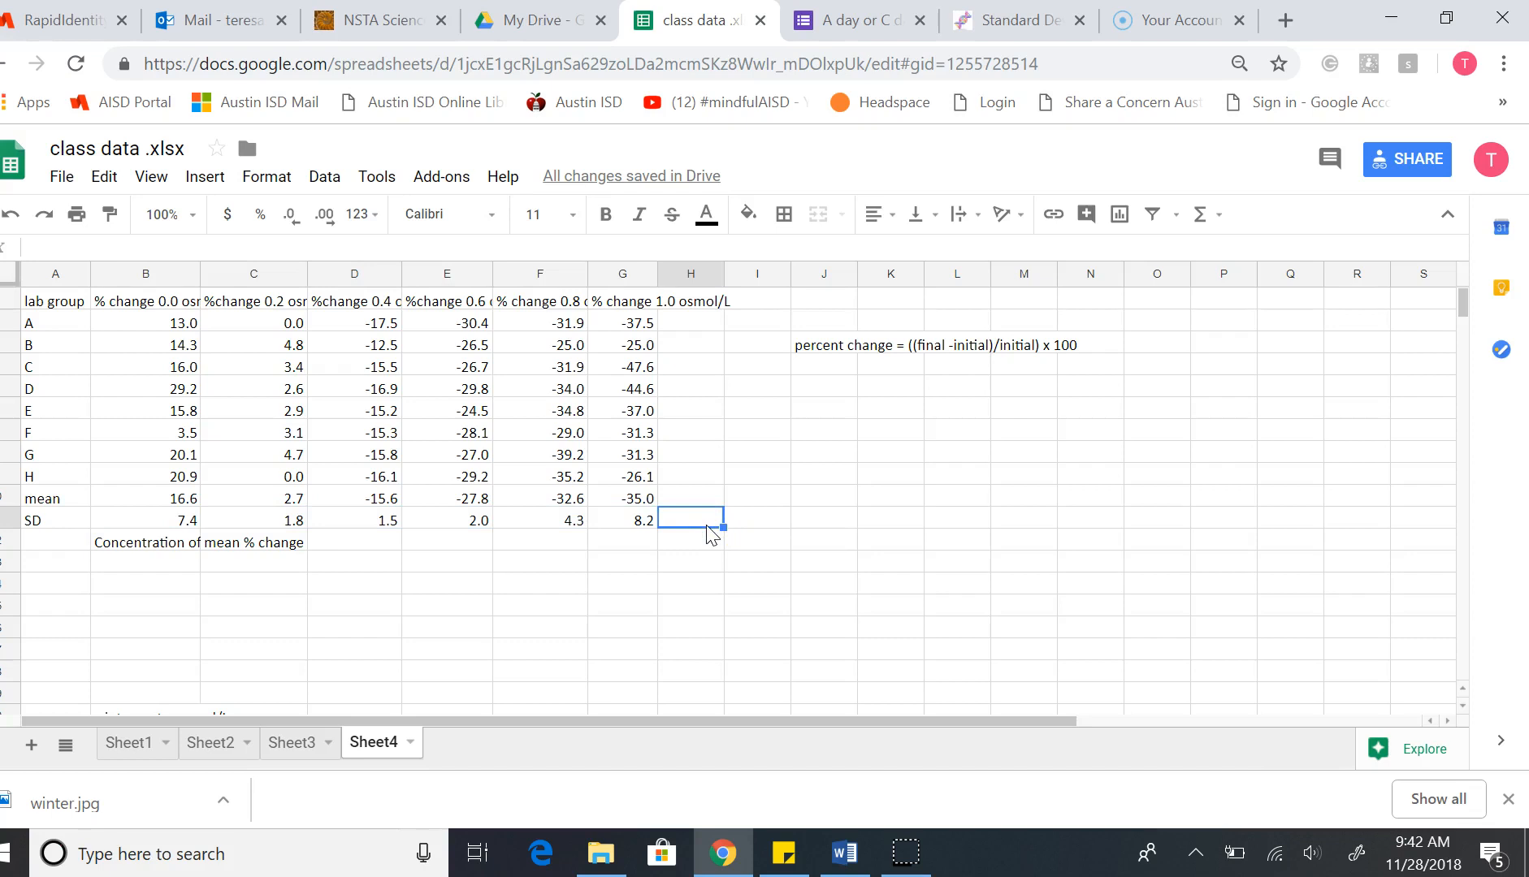